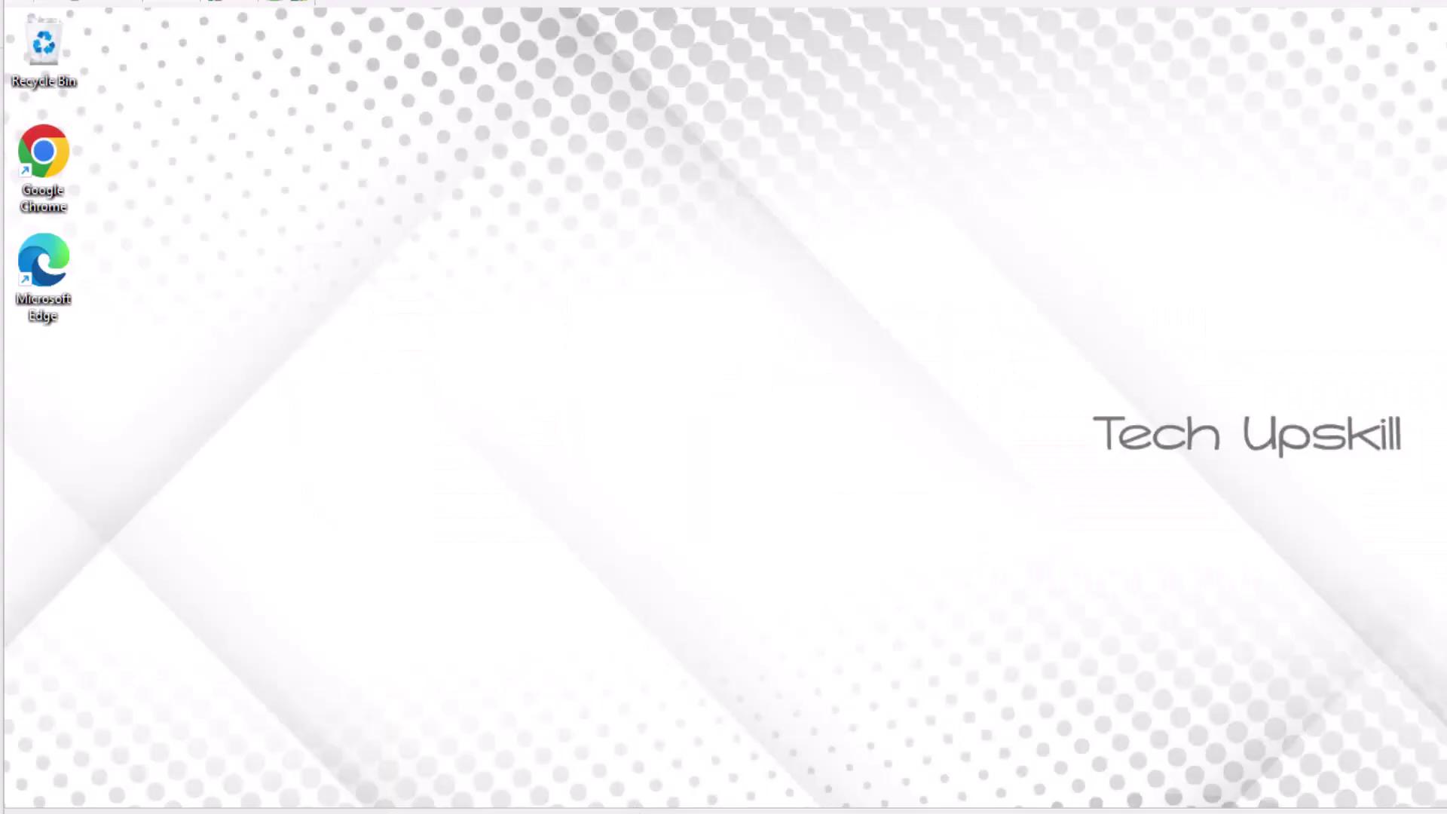
- Open the system's Troubleshoot settings and run the Windows Update troubleshooter from the other troubleshooters
key("super")
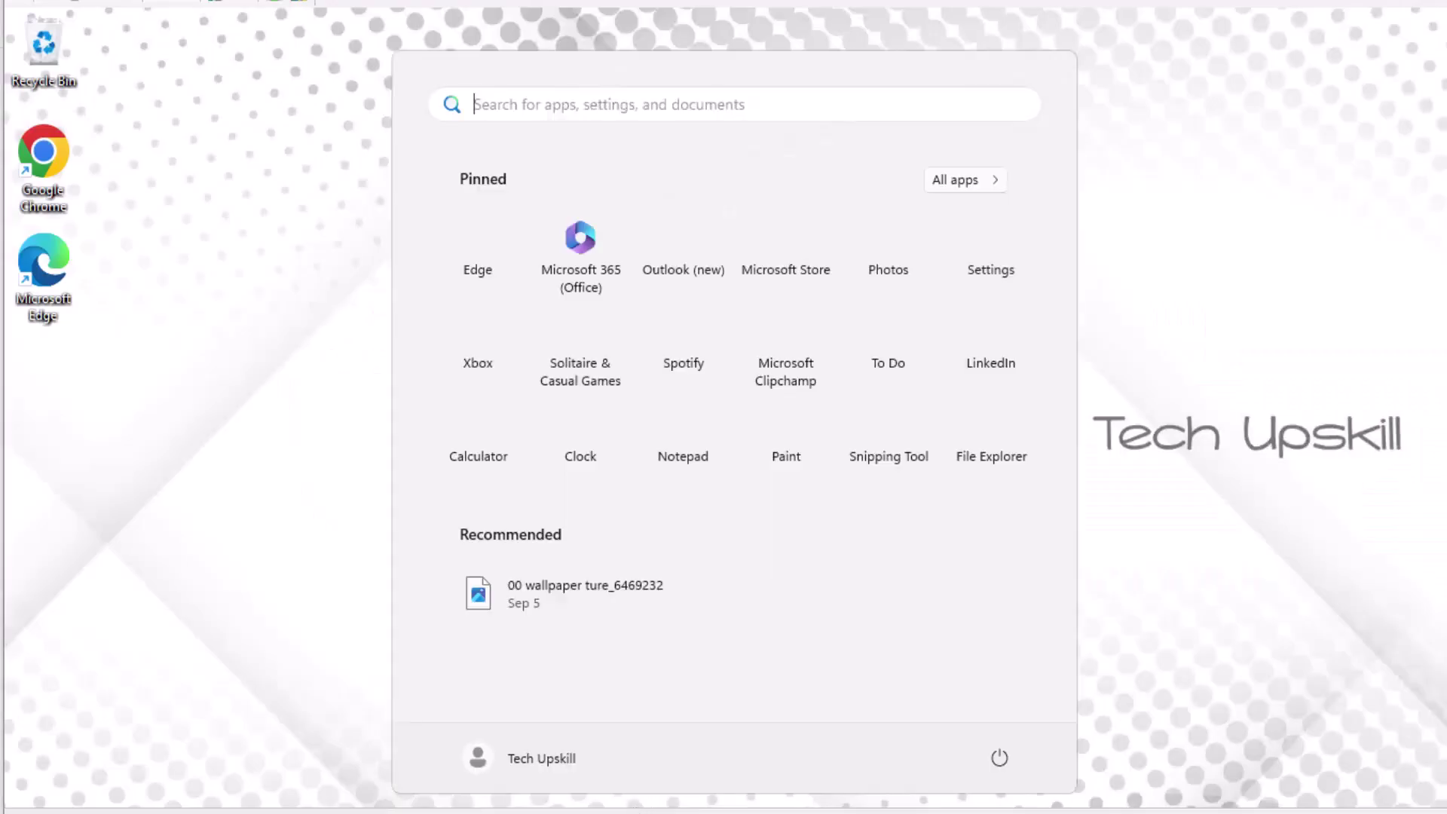
left_click(648, 811)
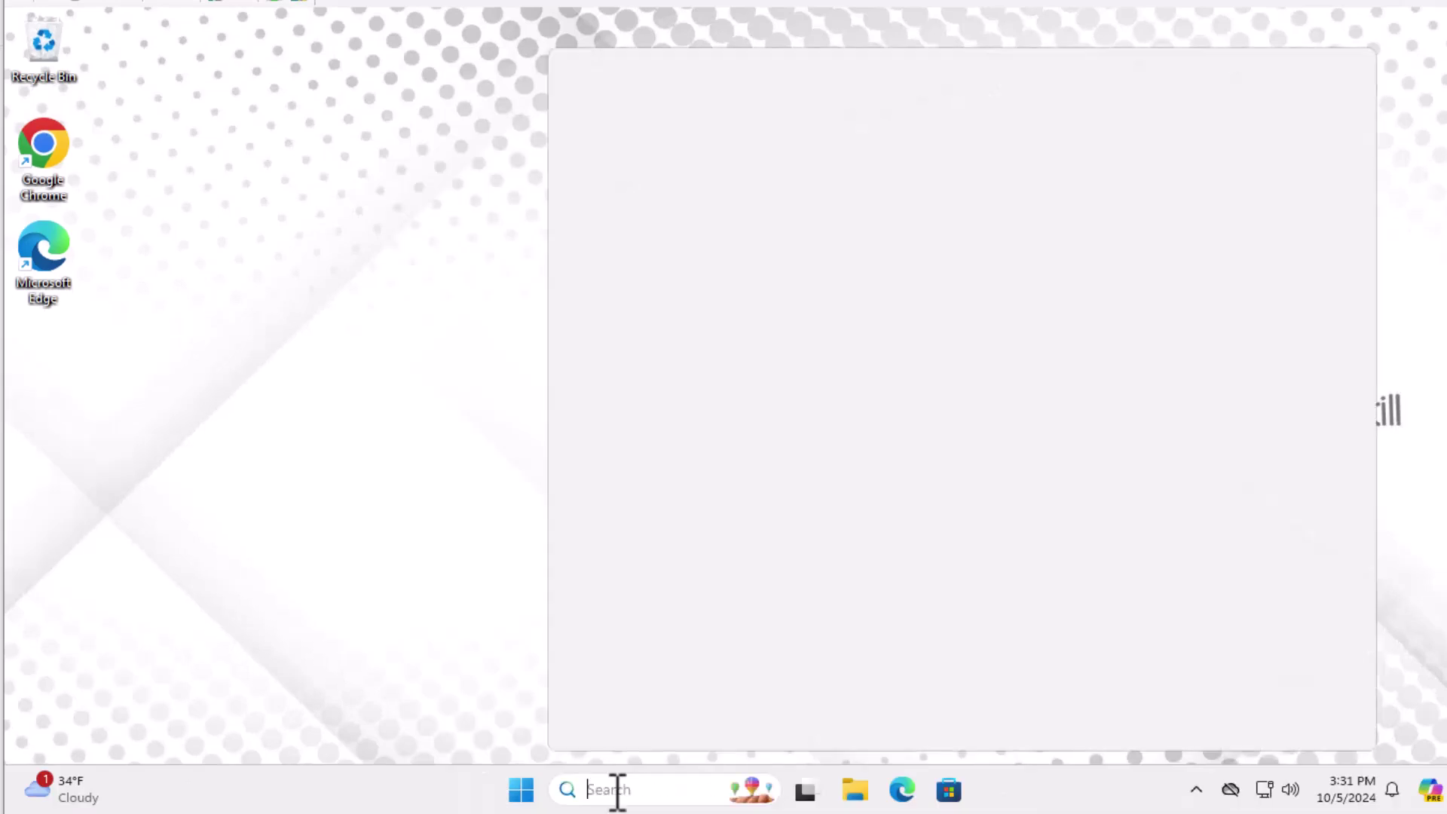
type("tr")
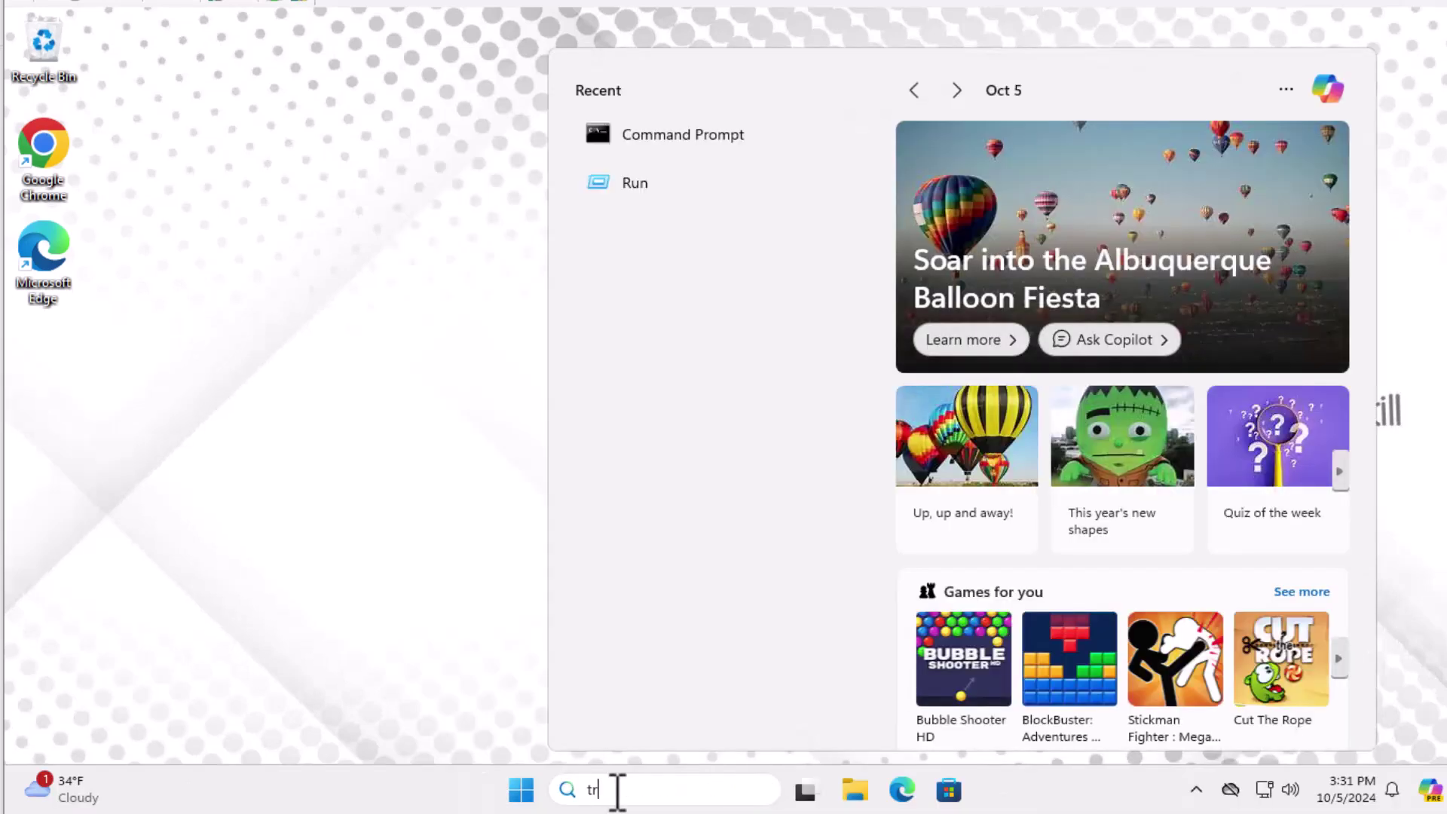
type("ouble")
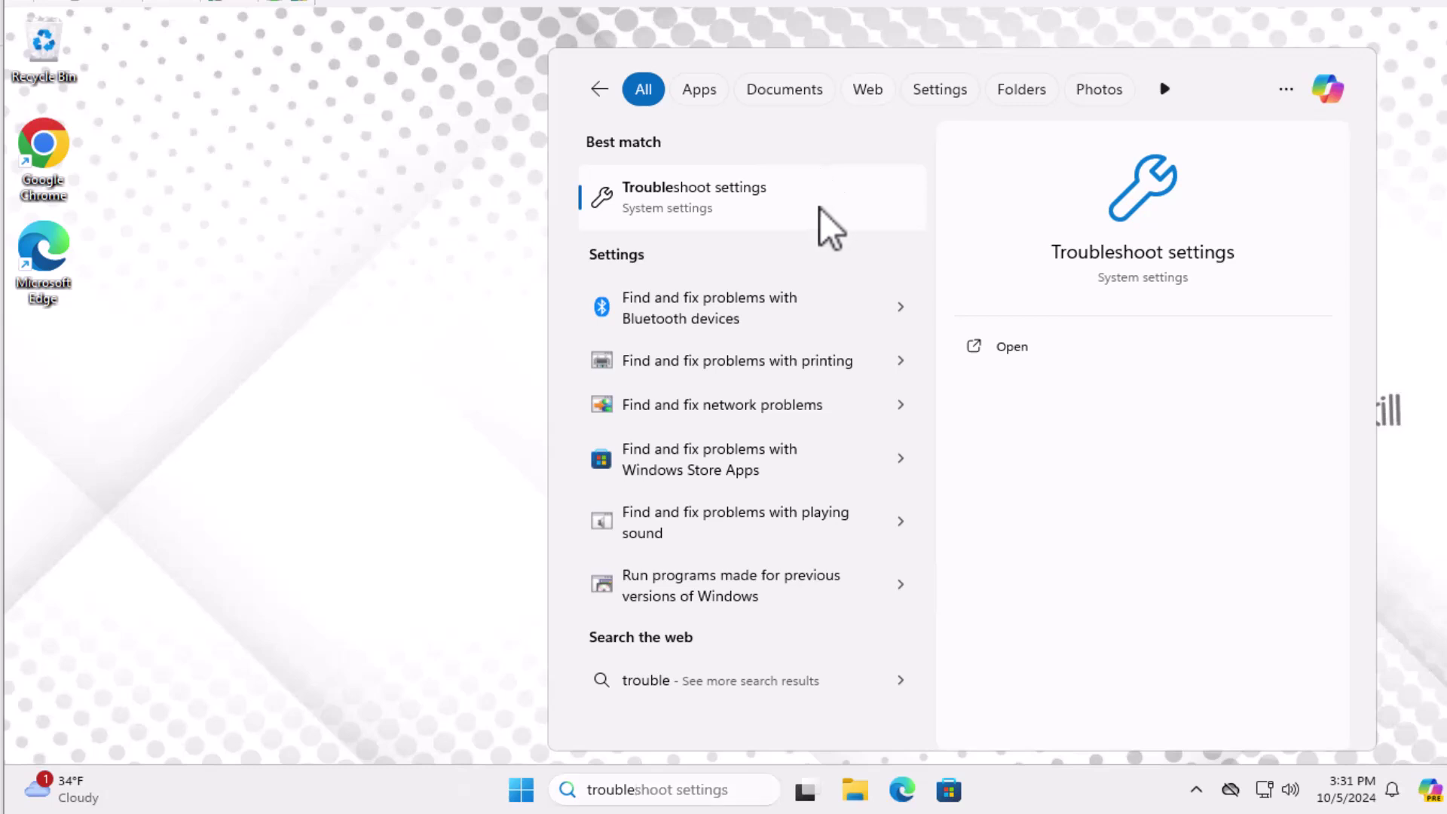
left_click(689, 211)
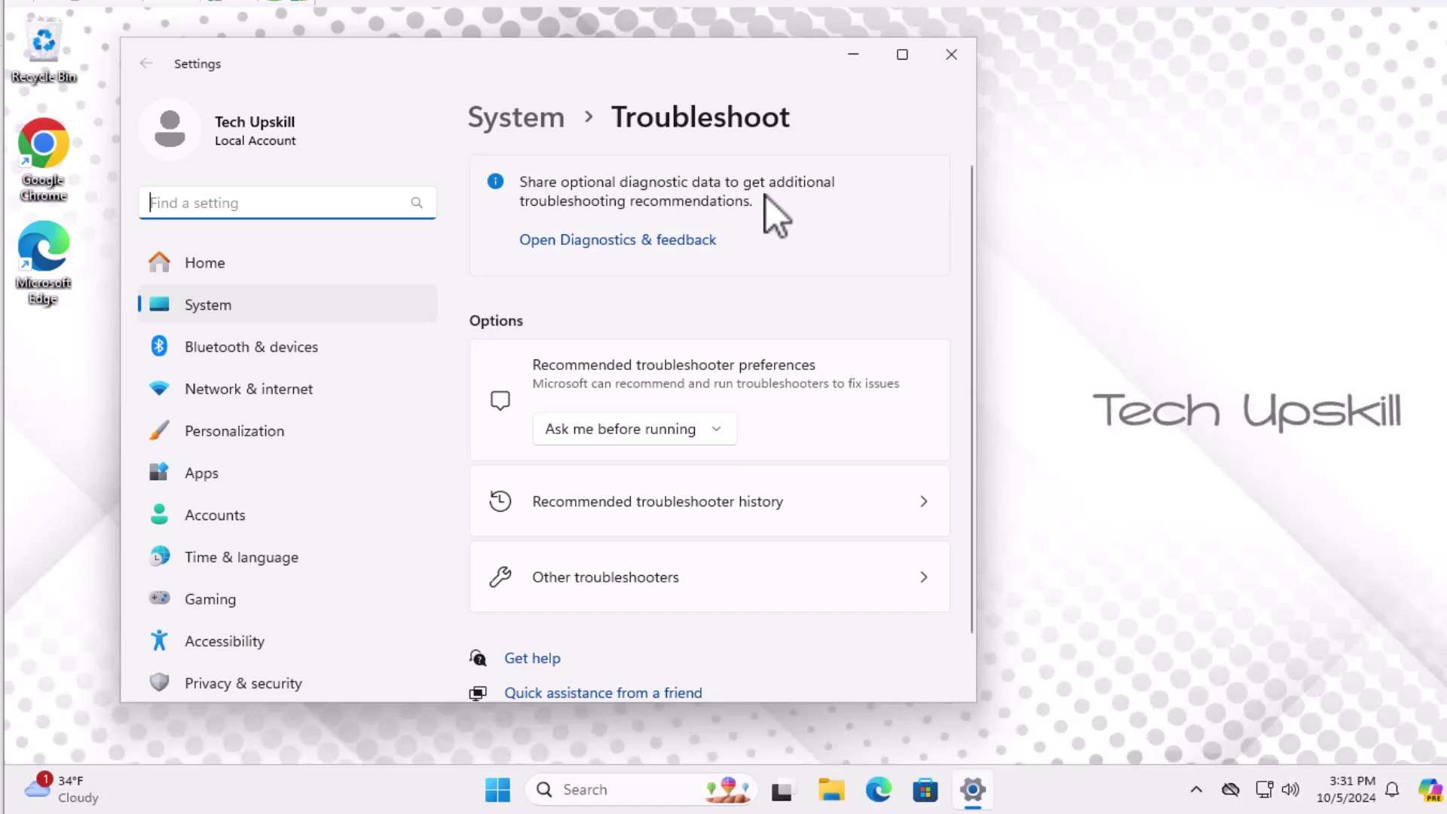
left_click(927, 580)
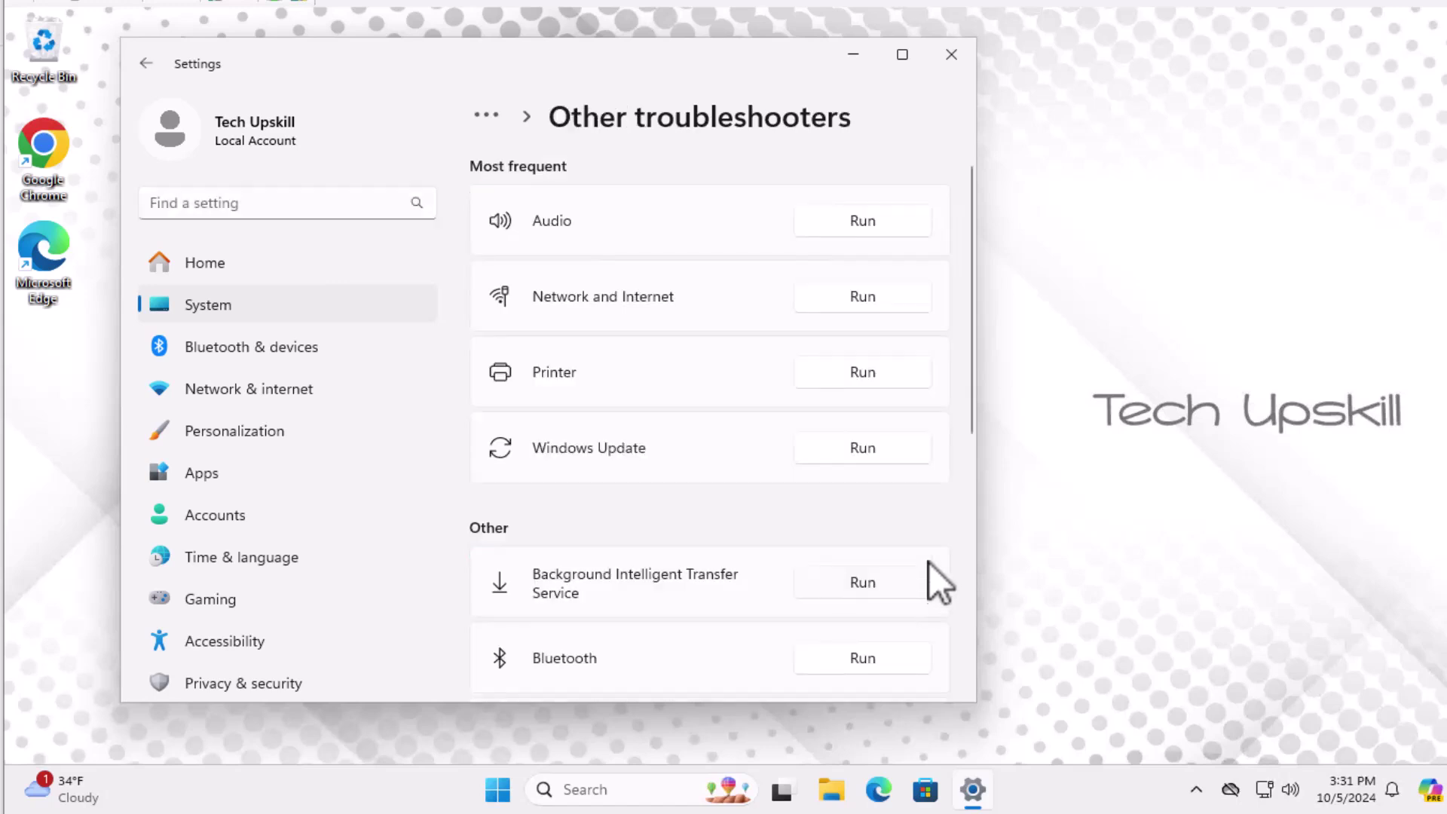
left_click(856, 452)
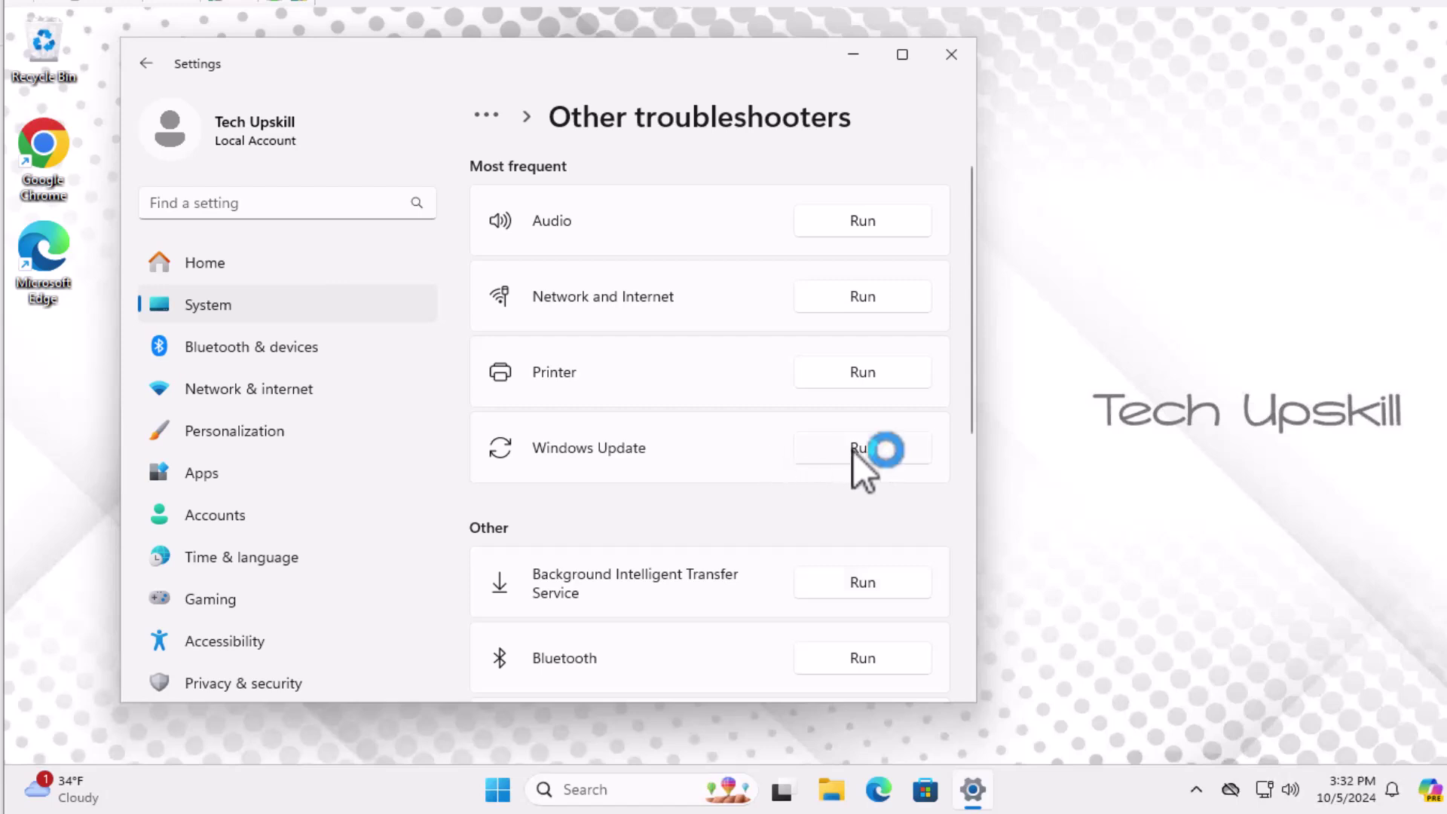
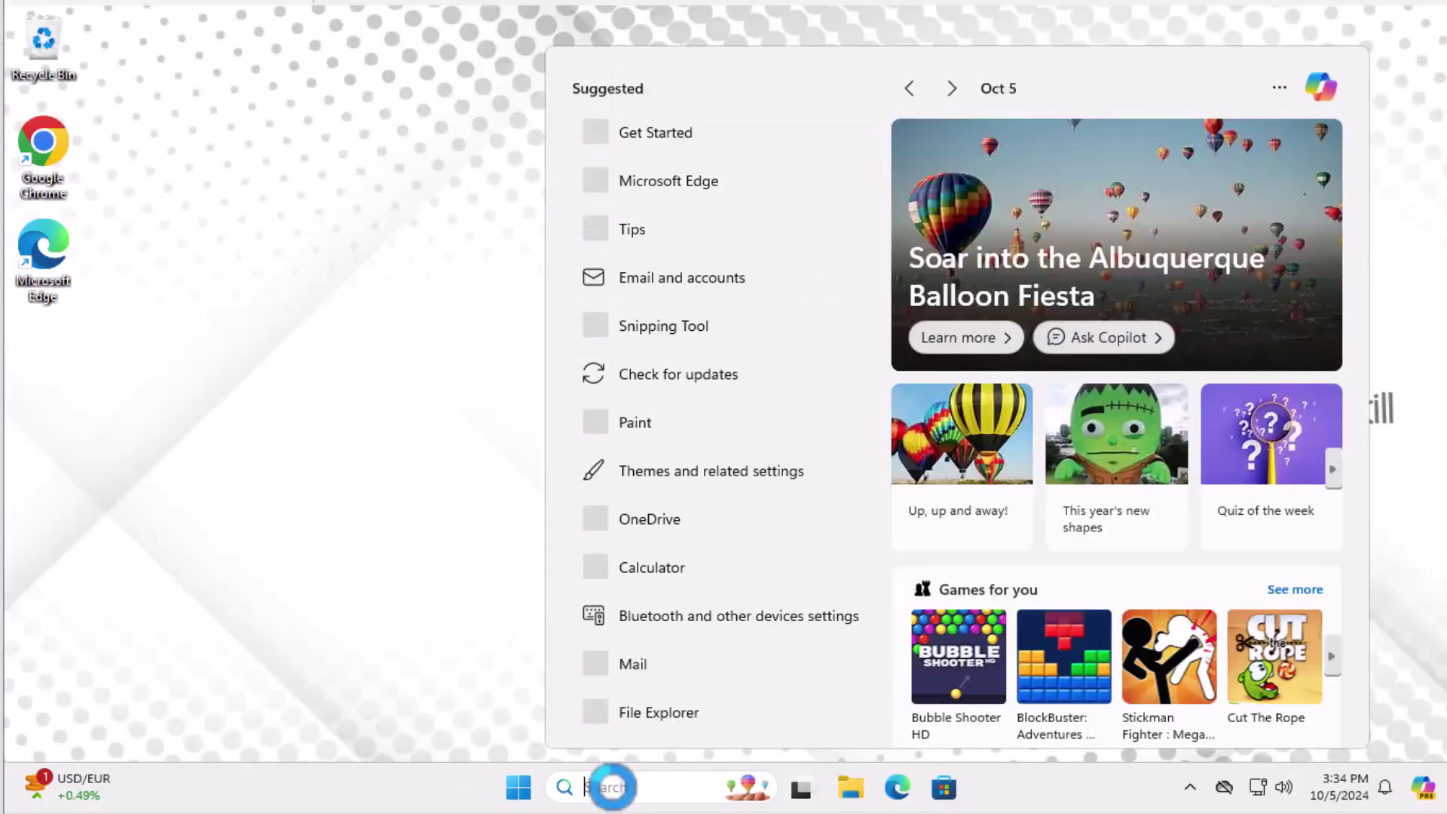
- Open the Services console and bring up the properties of the Windows Update service
type("serv")
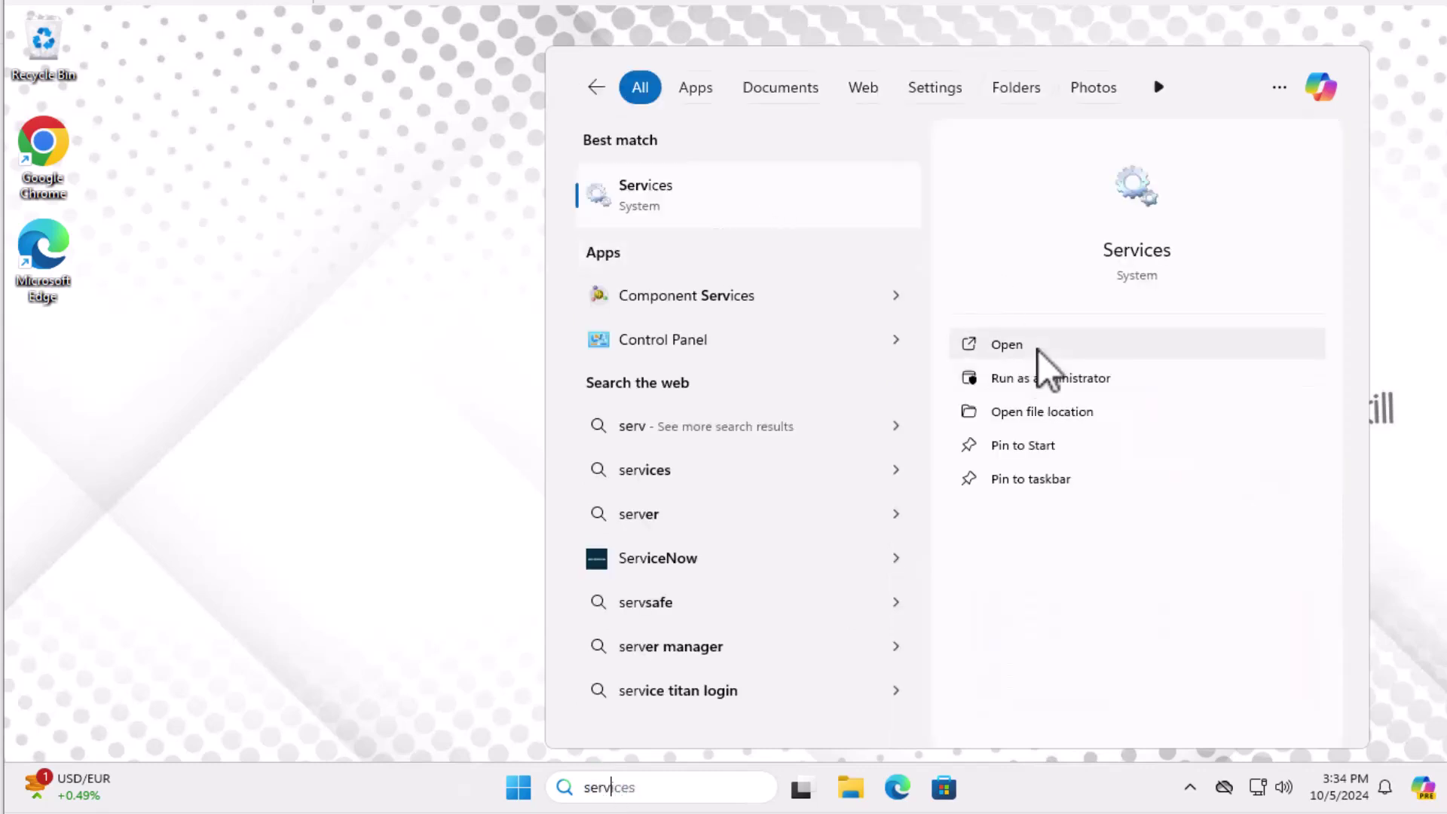
left_click(1037, 350)
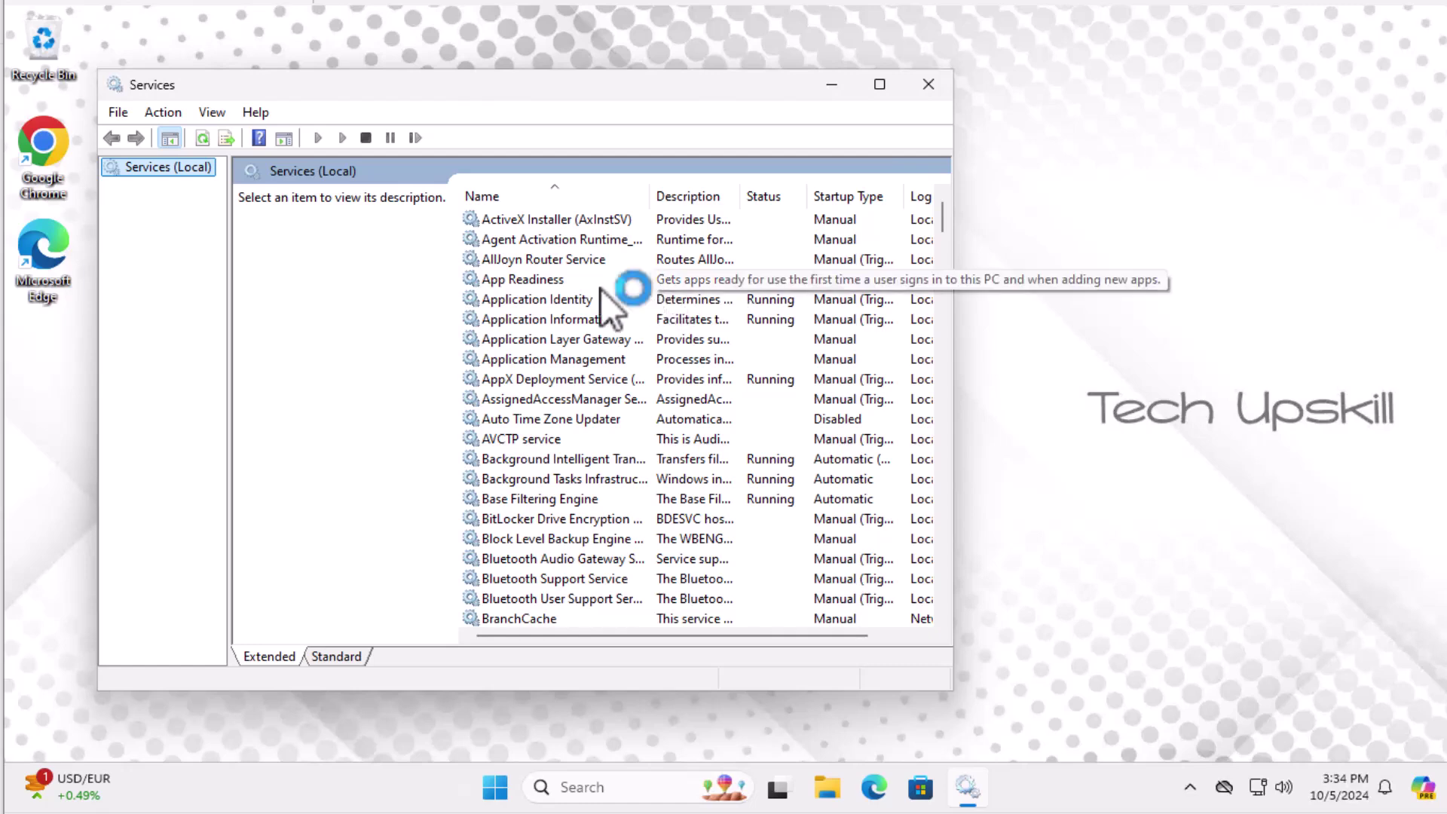
left_click(542, 379)
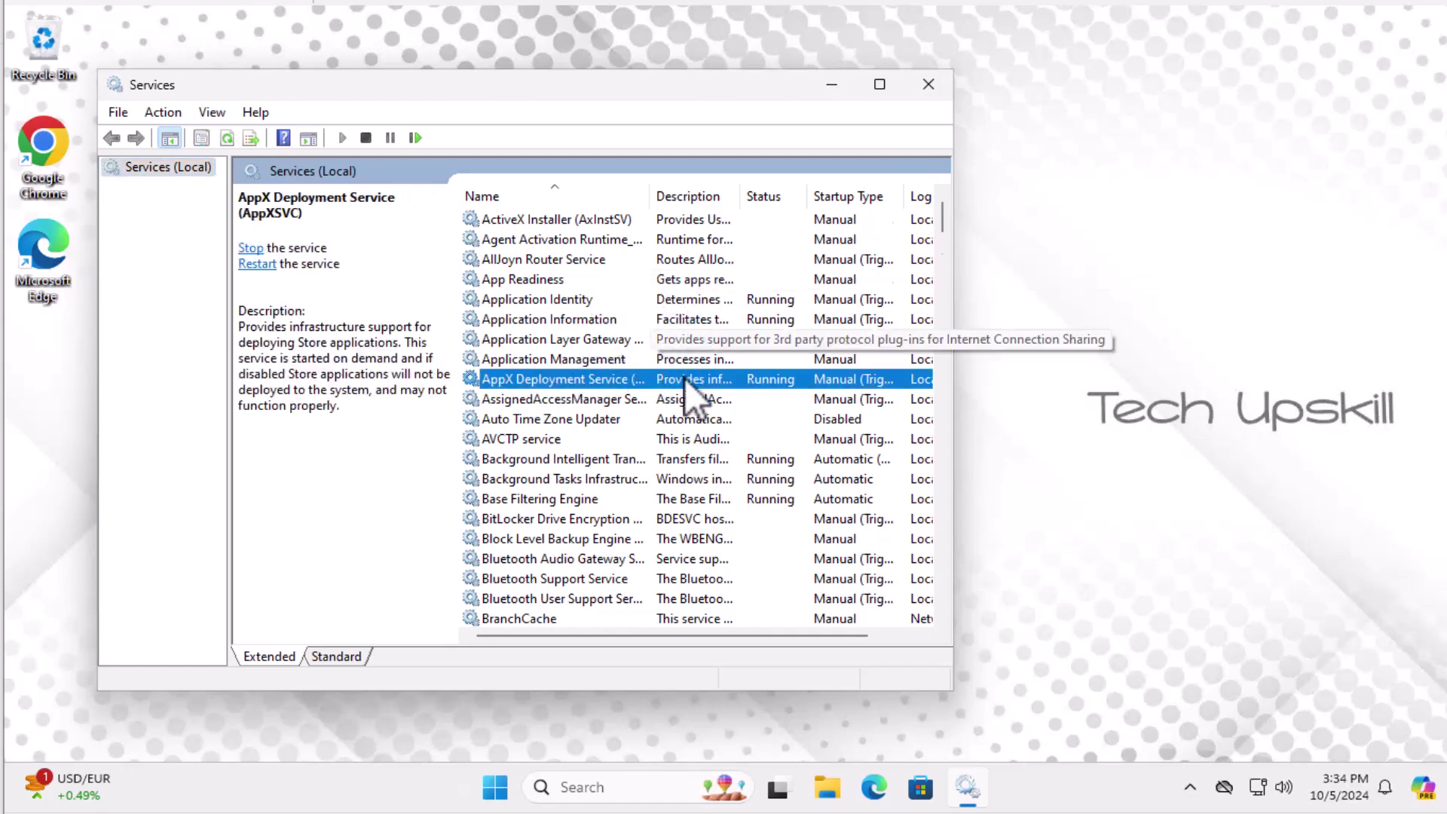
scroll(687, 379, "down", 5)
key("w")
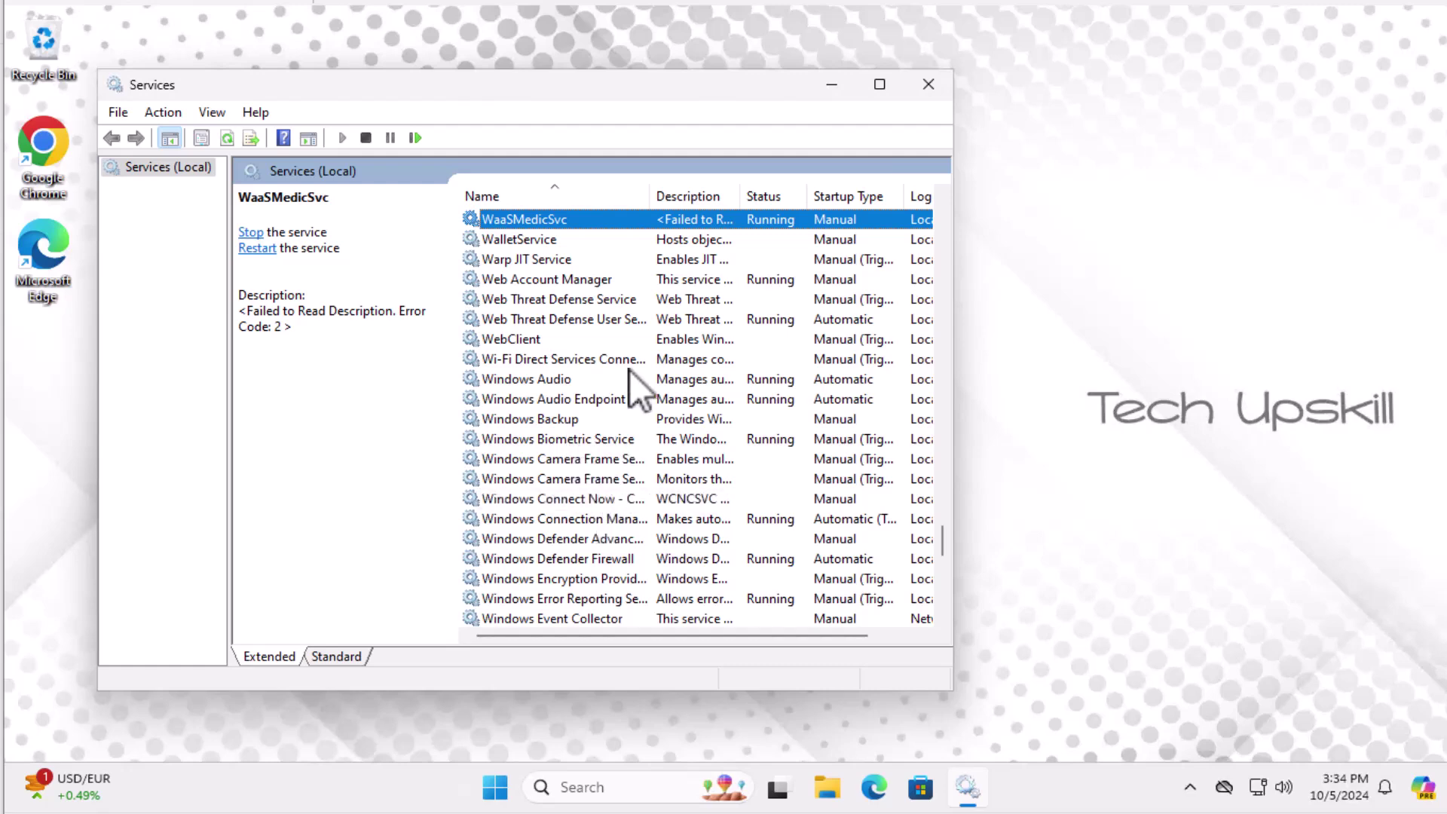
scroll(632, 377, "down", 2)
scroll(618, 509, "down", 2)
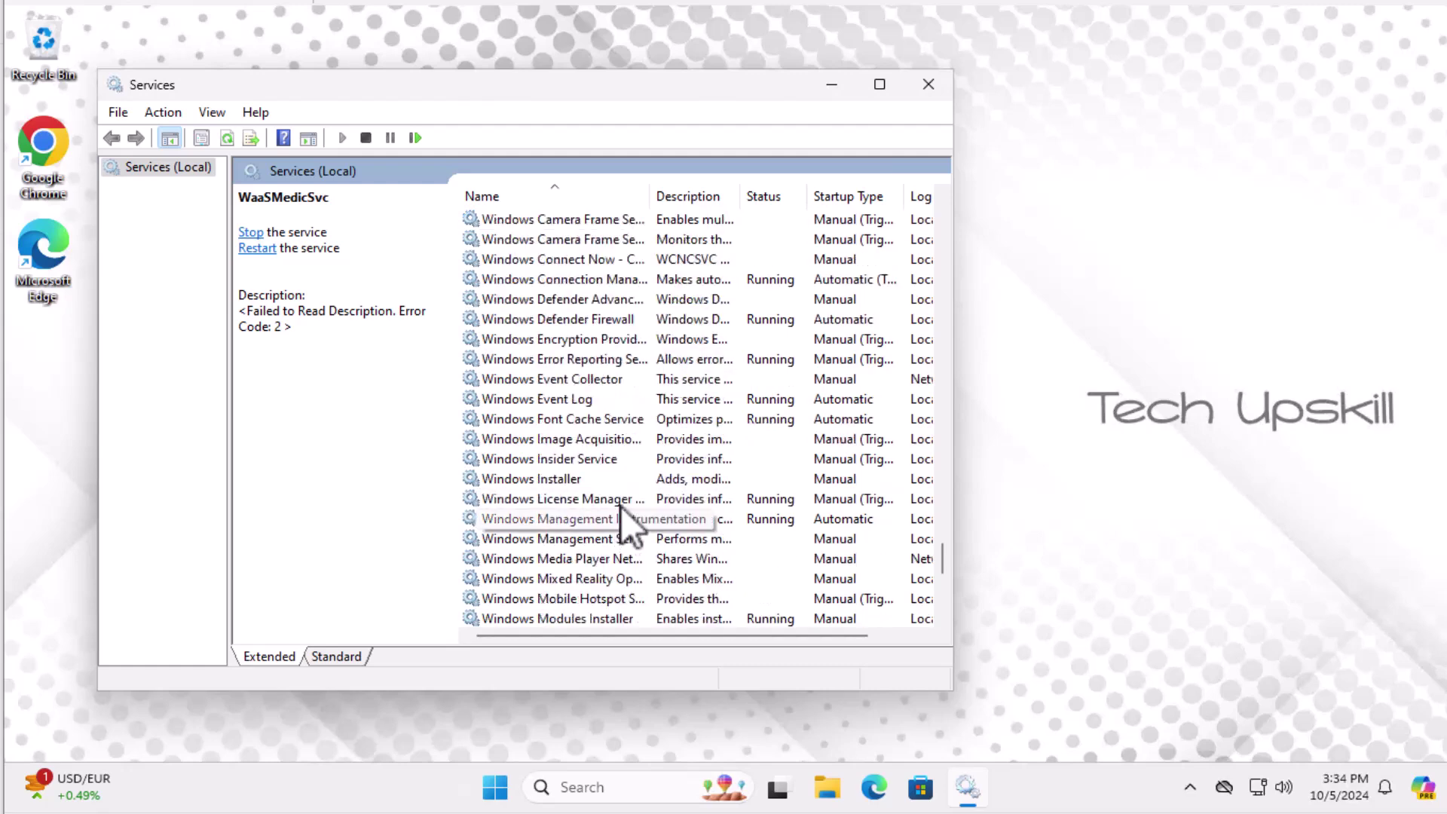
scroll(627, 498, "down", 4)
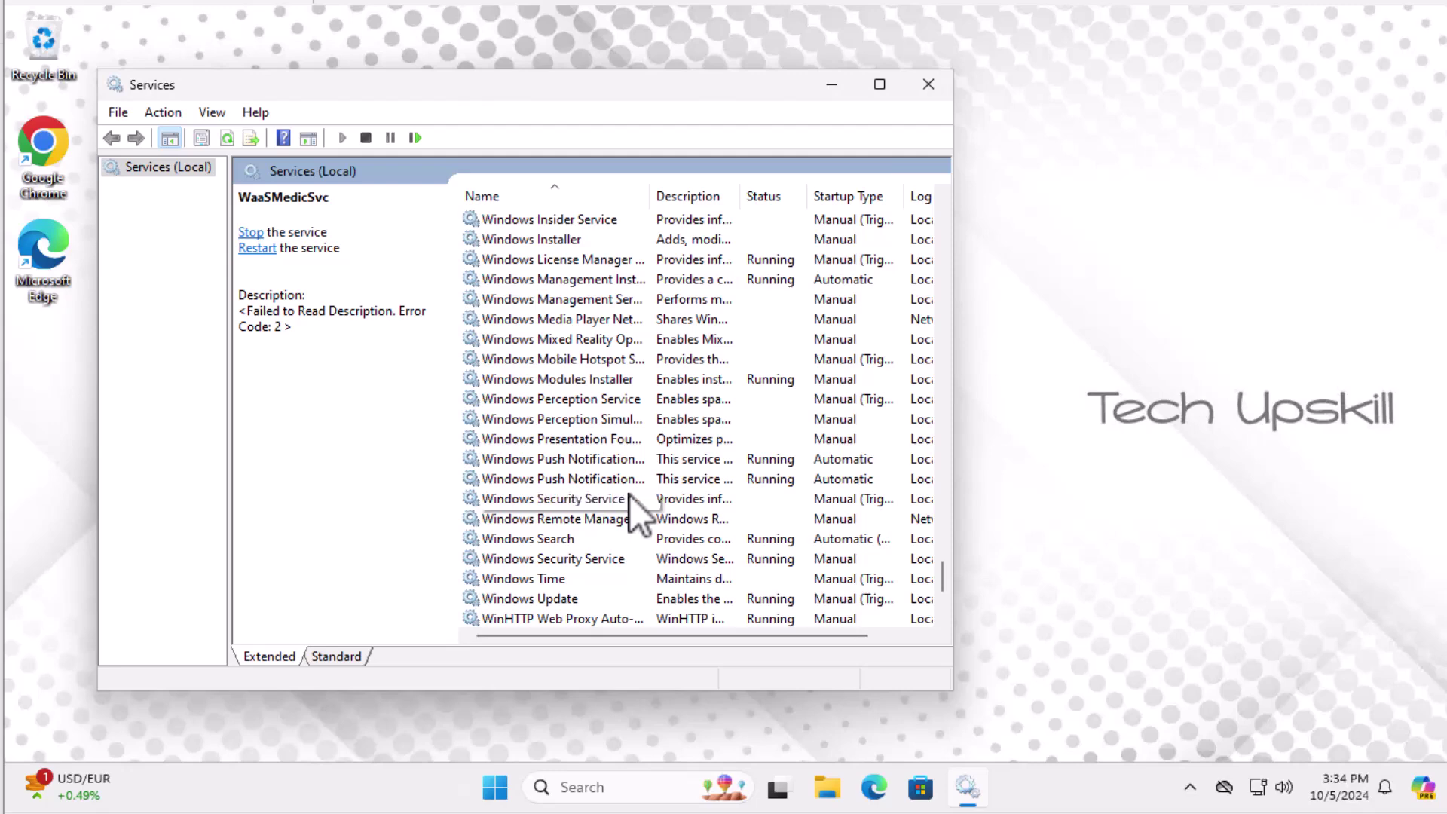
scroll(603, 492, "down", 3)
left_click(574, 422)
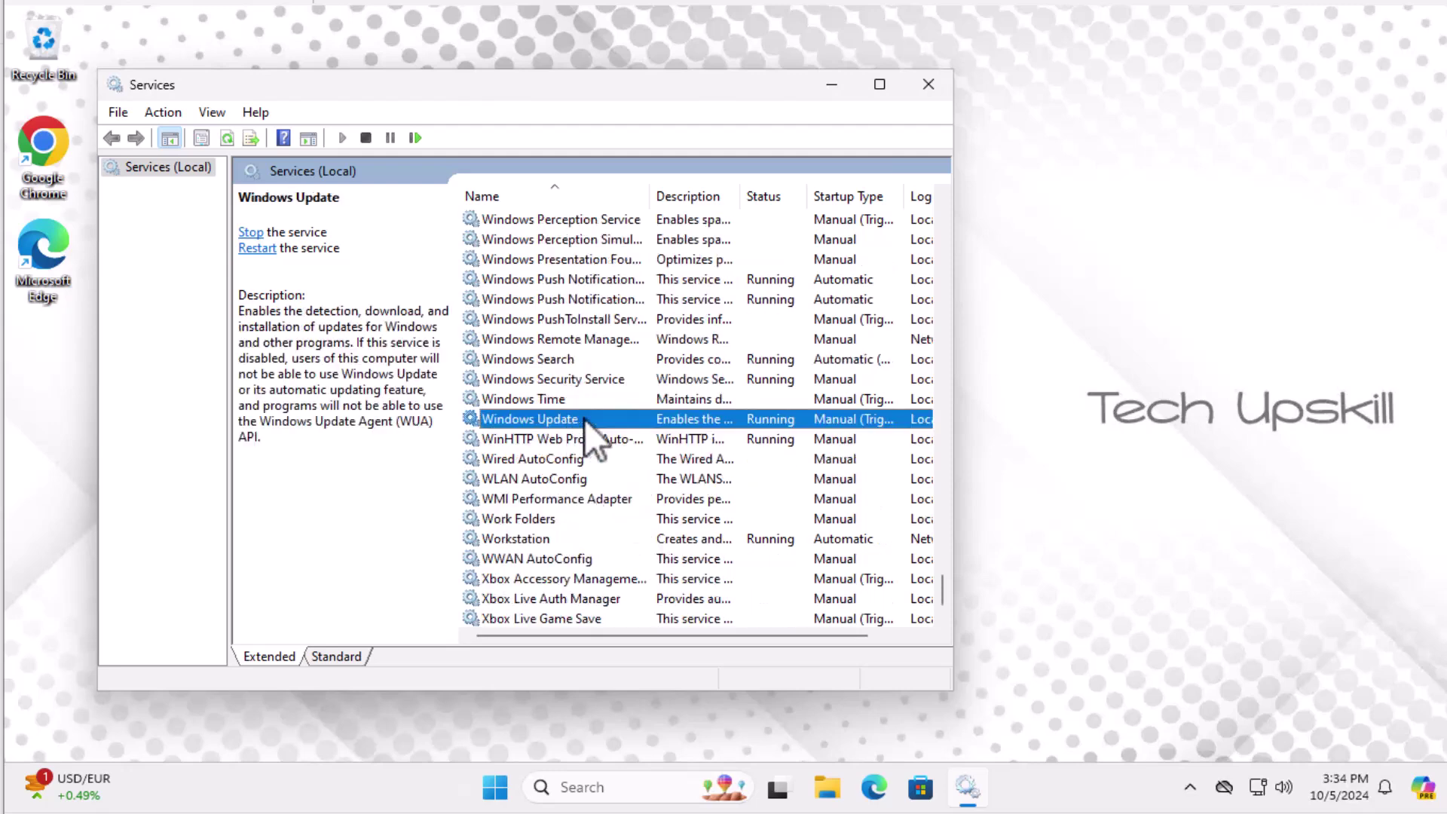
double_click(594, 422)
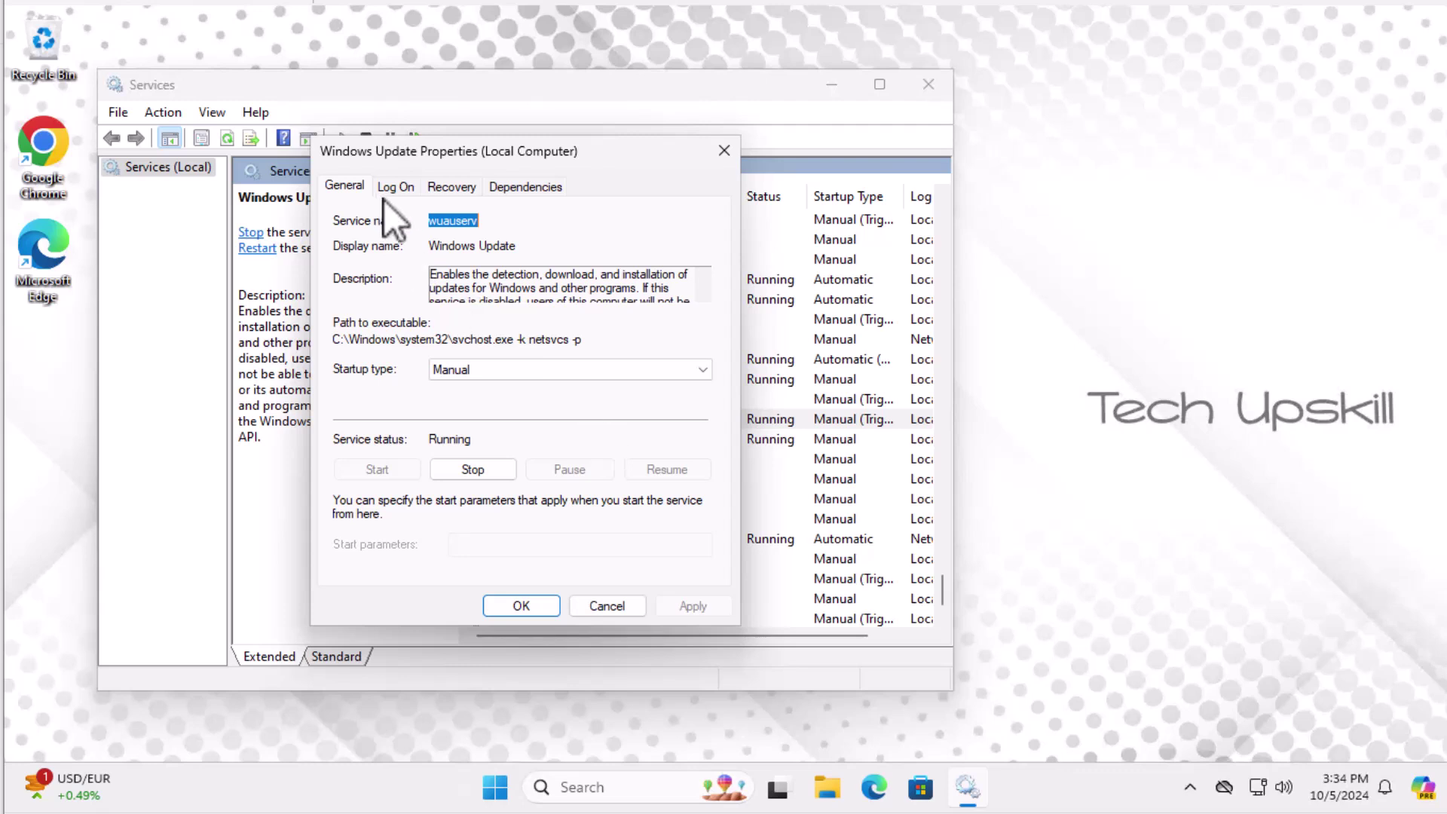
- Set the Windows Update service's startup type to Automatic and its second failure response to Restart the Service
left_click(443, 369)
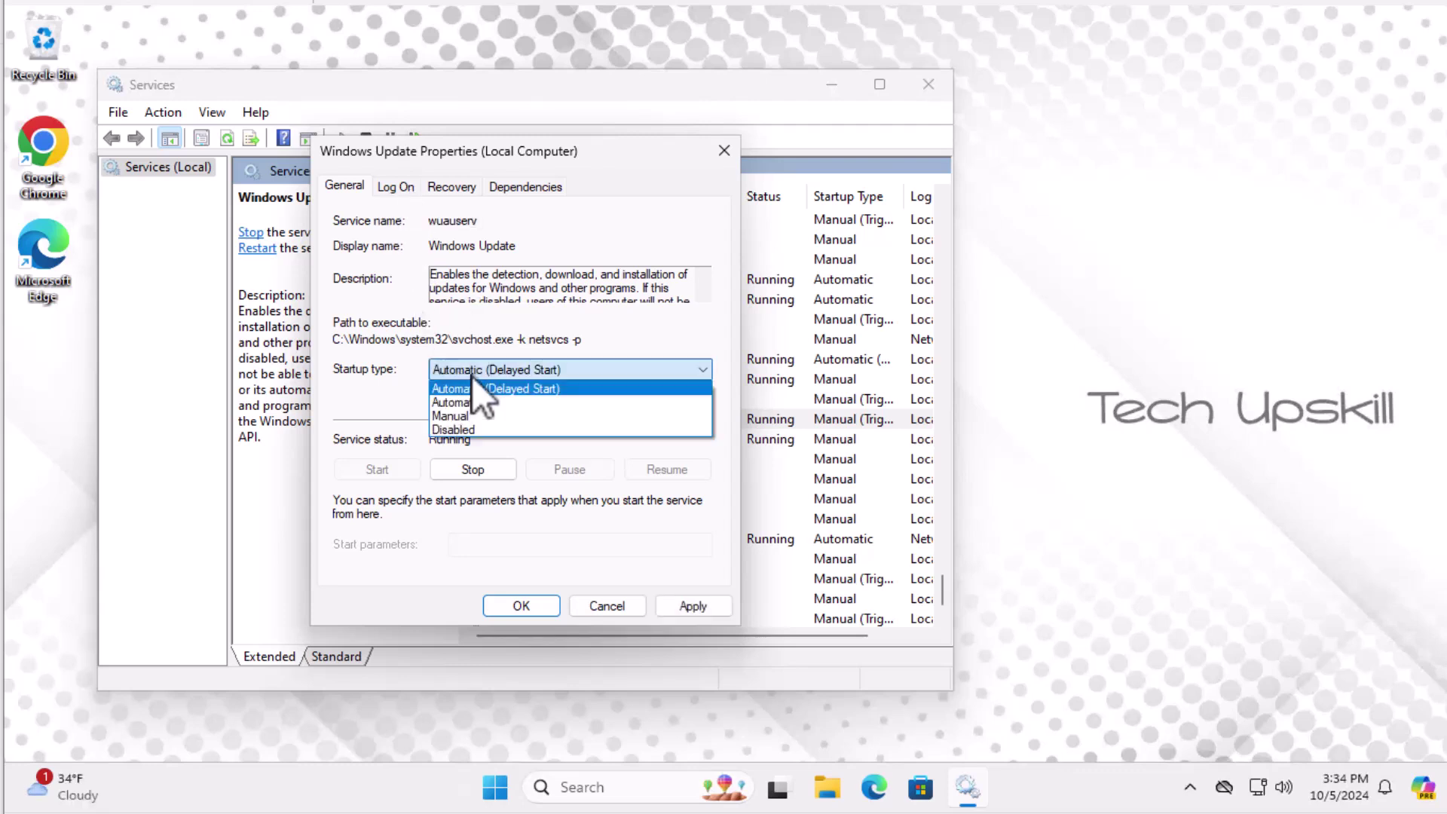
left_click(478, 402)
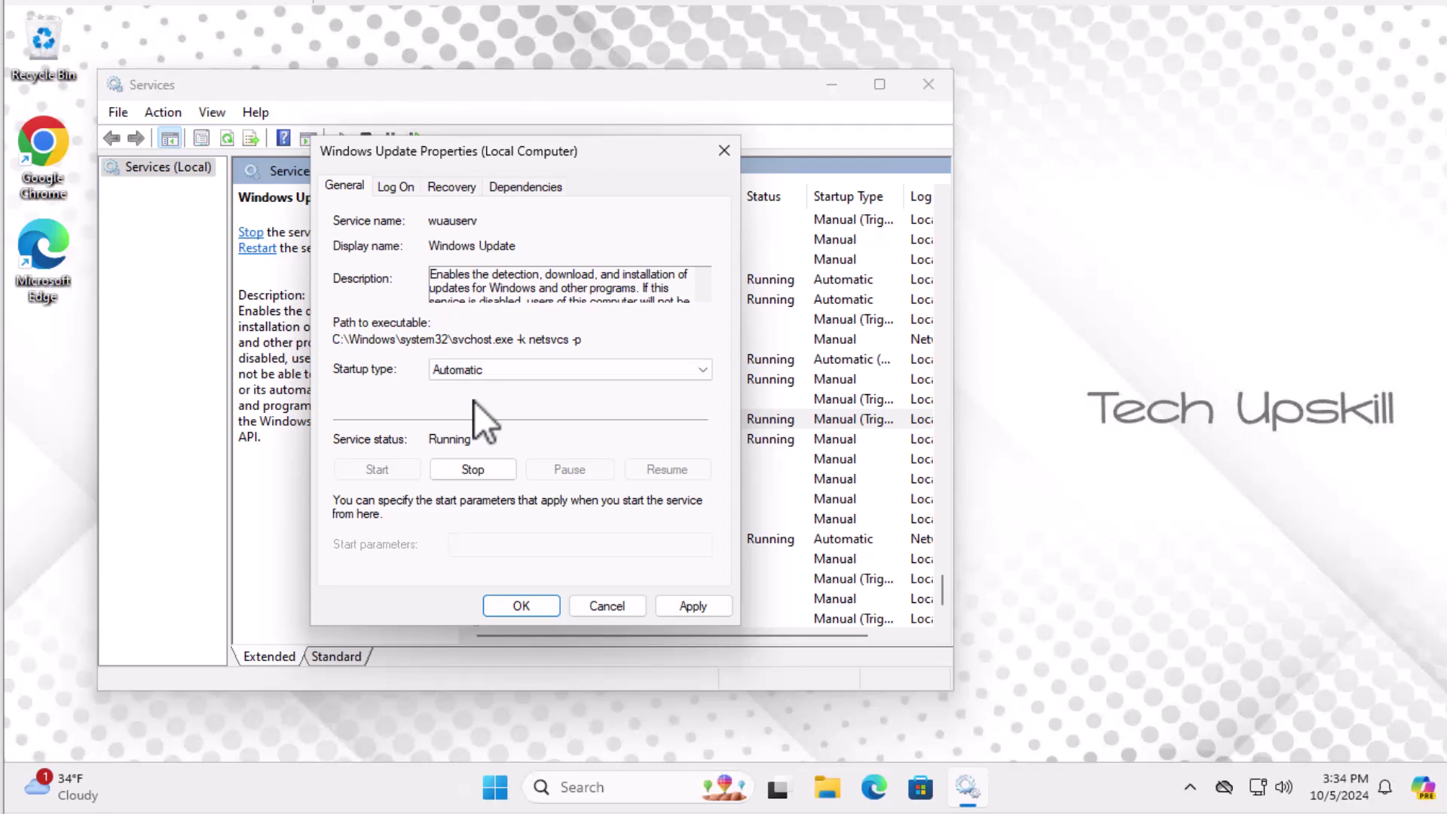
left_click(446, 192)
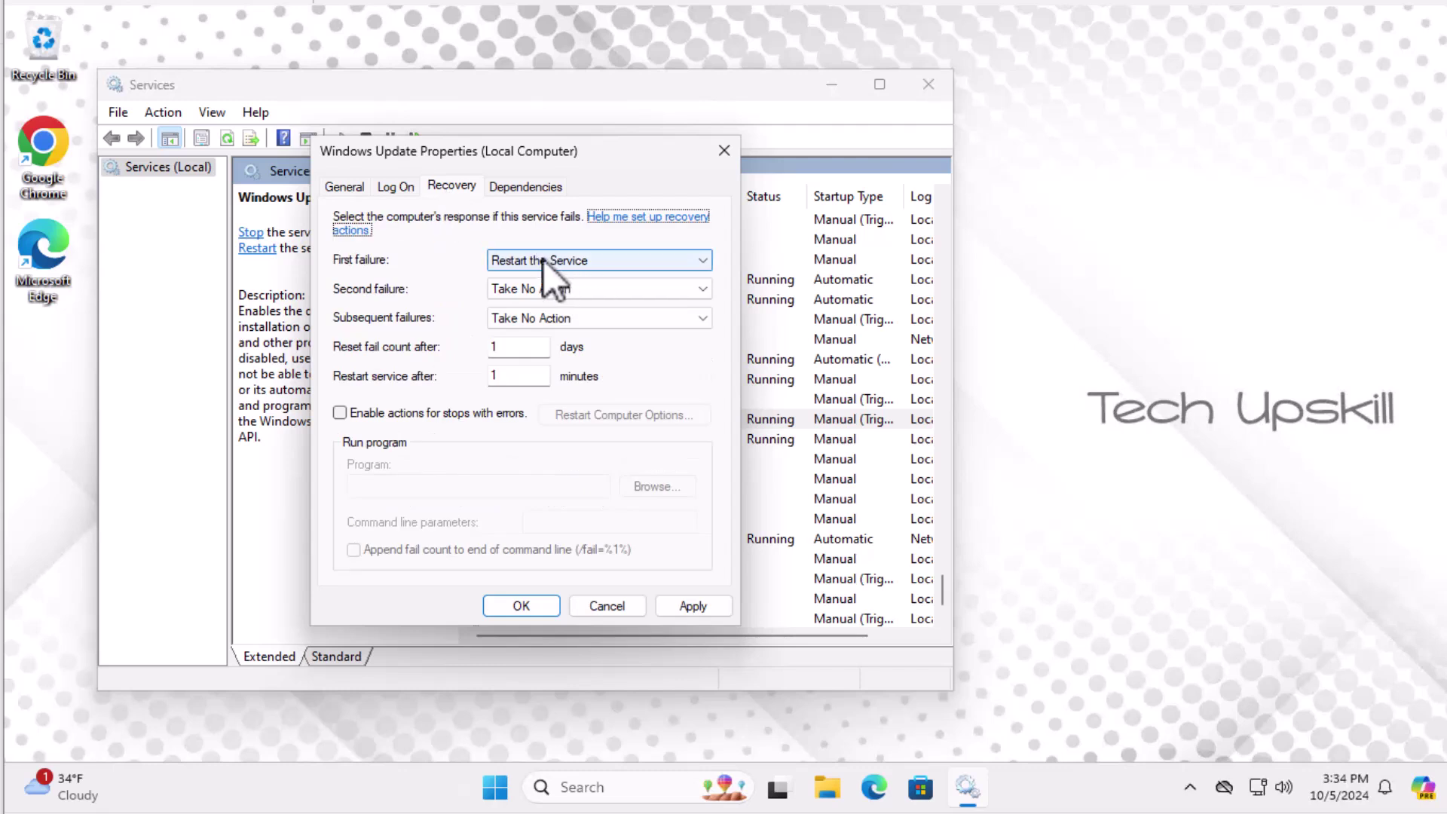
left_click(579, 295)
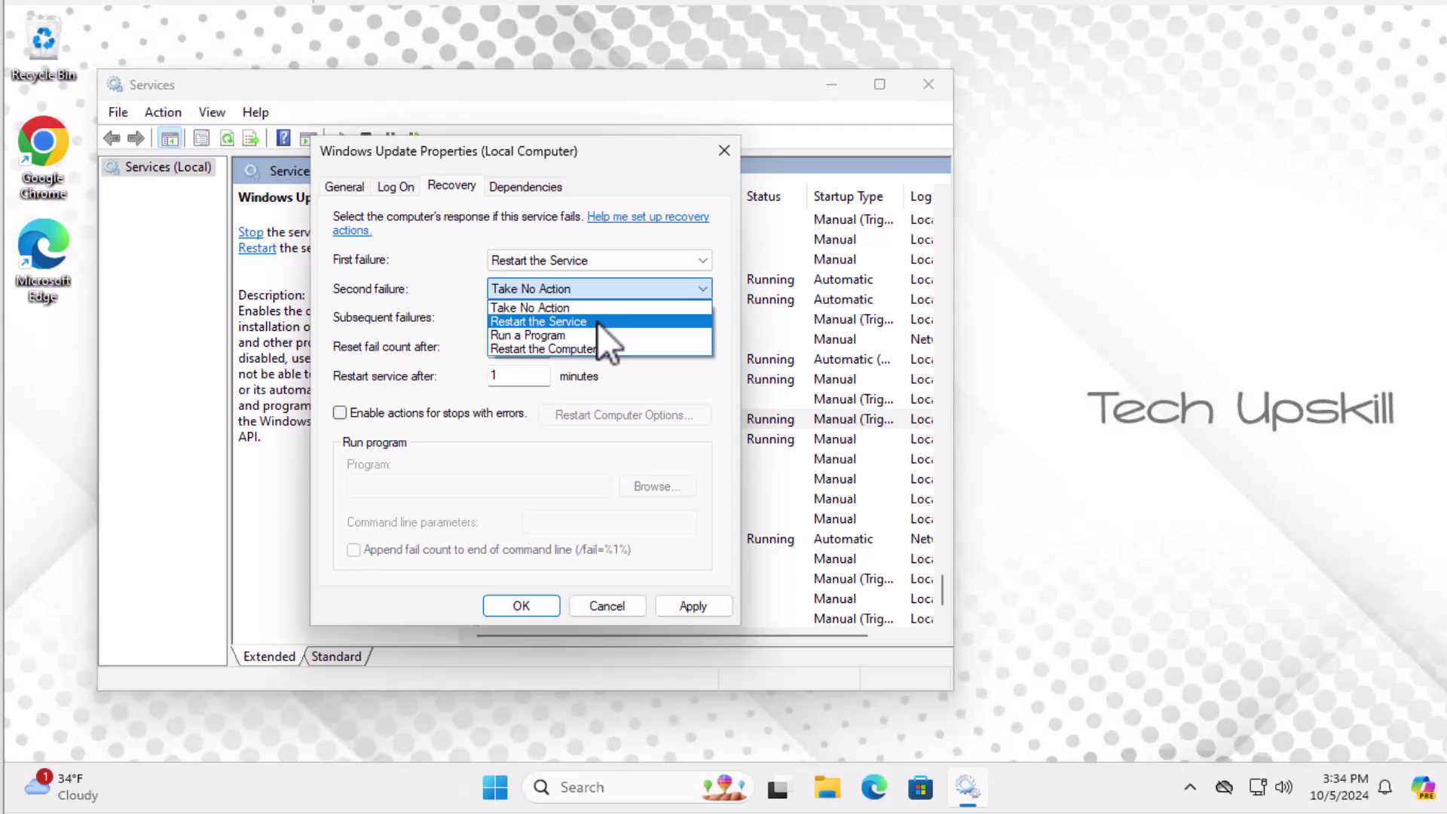
left_click(598, 322)
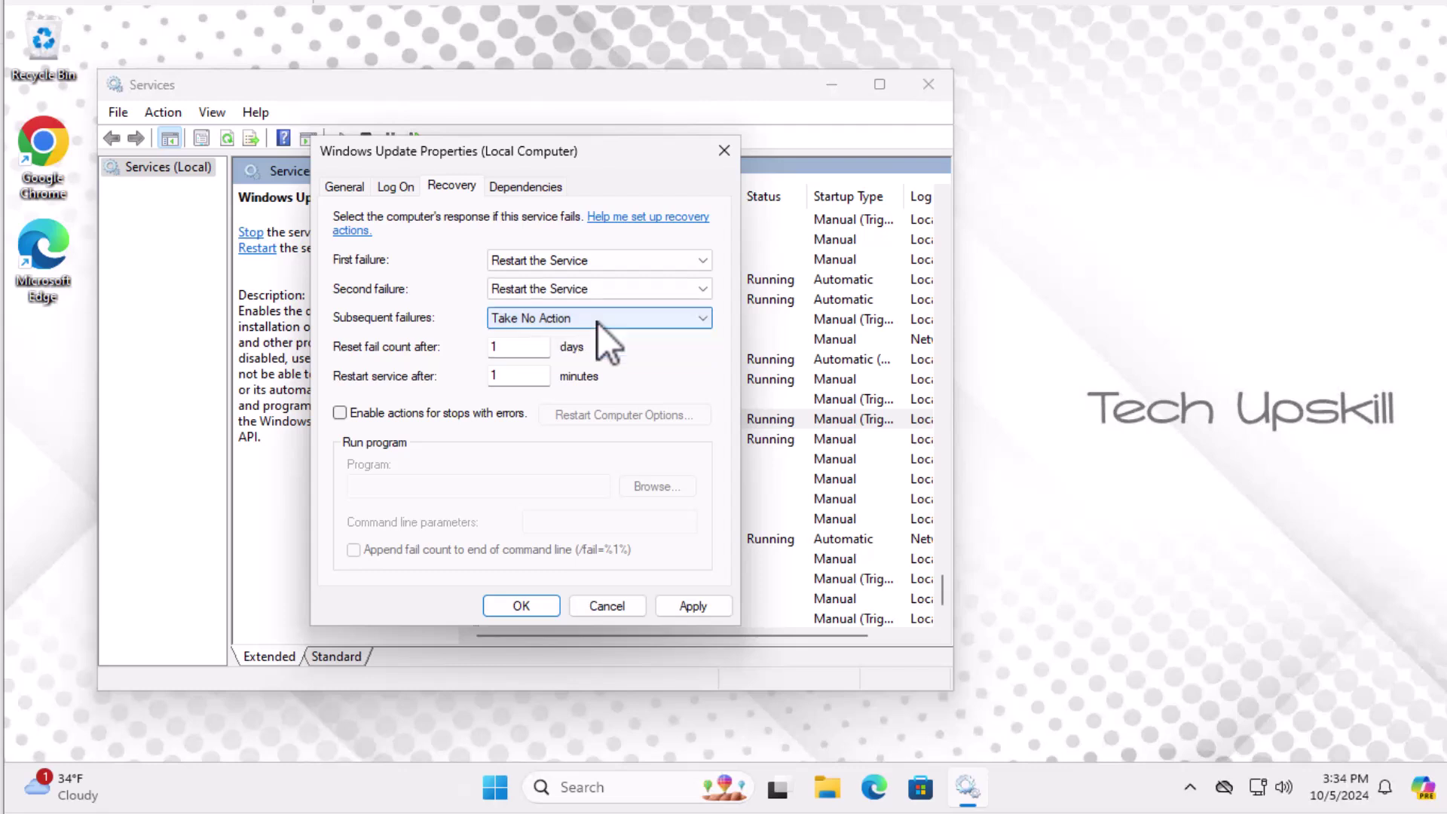
- Stop the Windows Update service from its general properties and accept the changed properties
left_click(394, 189)
left_click(347, 184)
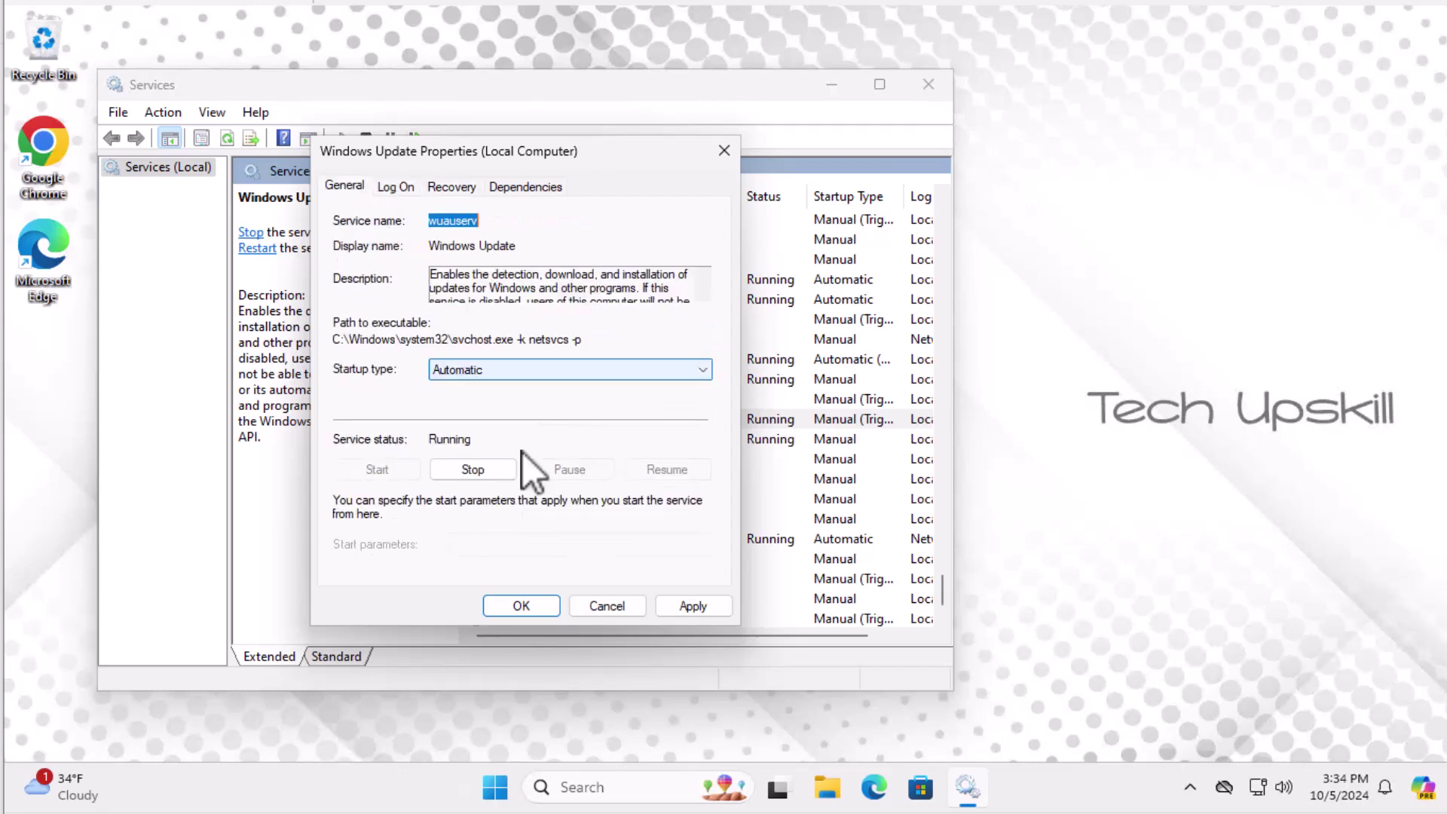
left_click(501, 470)
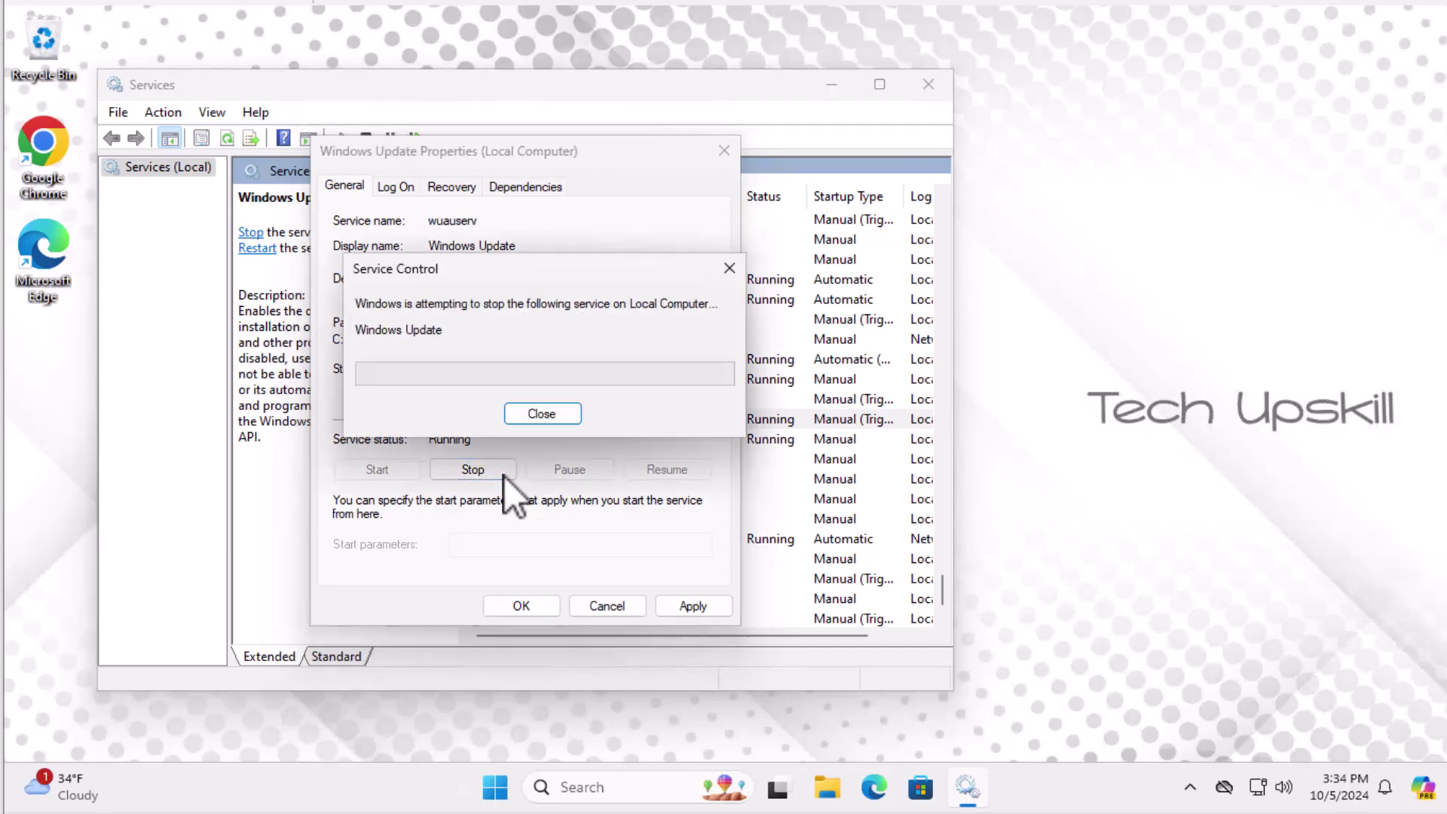
left_click(533, 609)
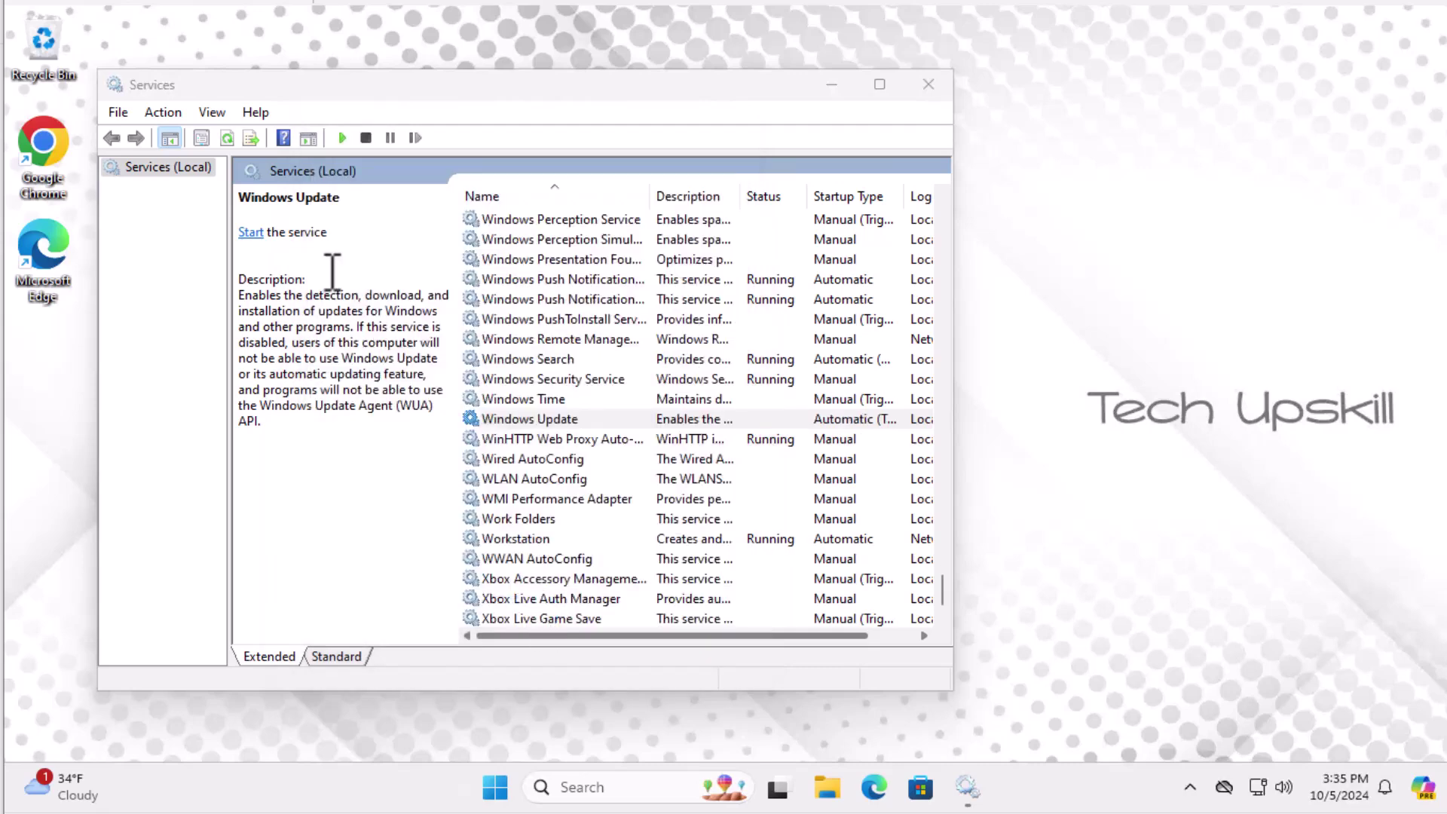
- Start the Windows Update service again and close the Services console
left_click(251, 233)
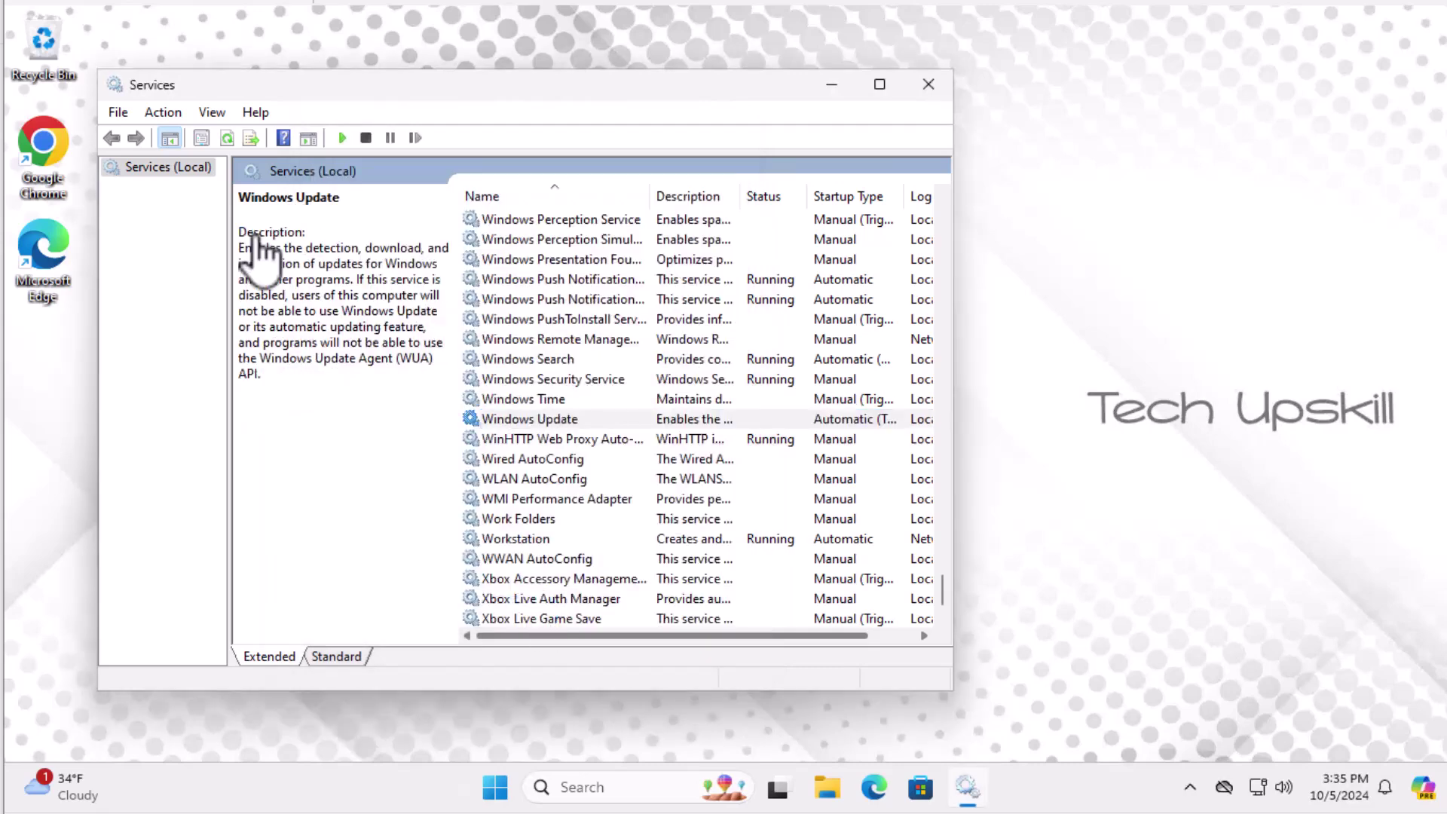
left_click(494, 417)
left_click(501, 437)
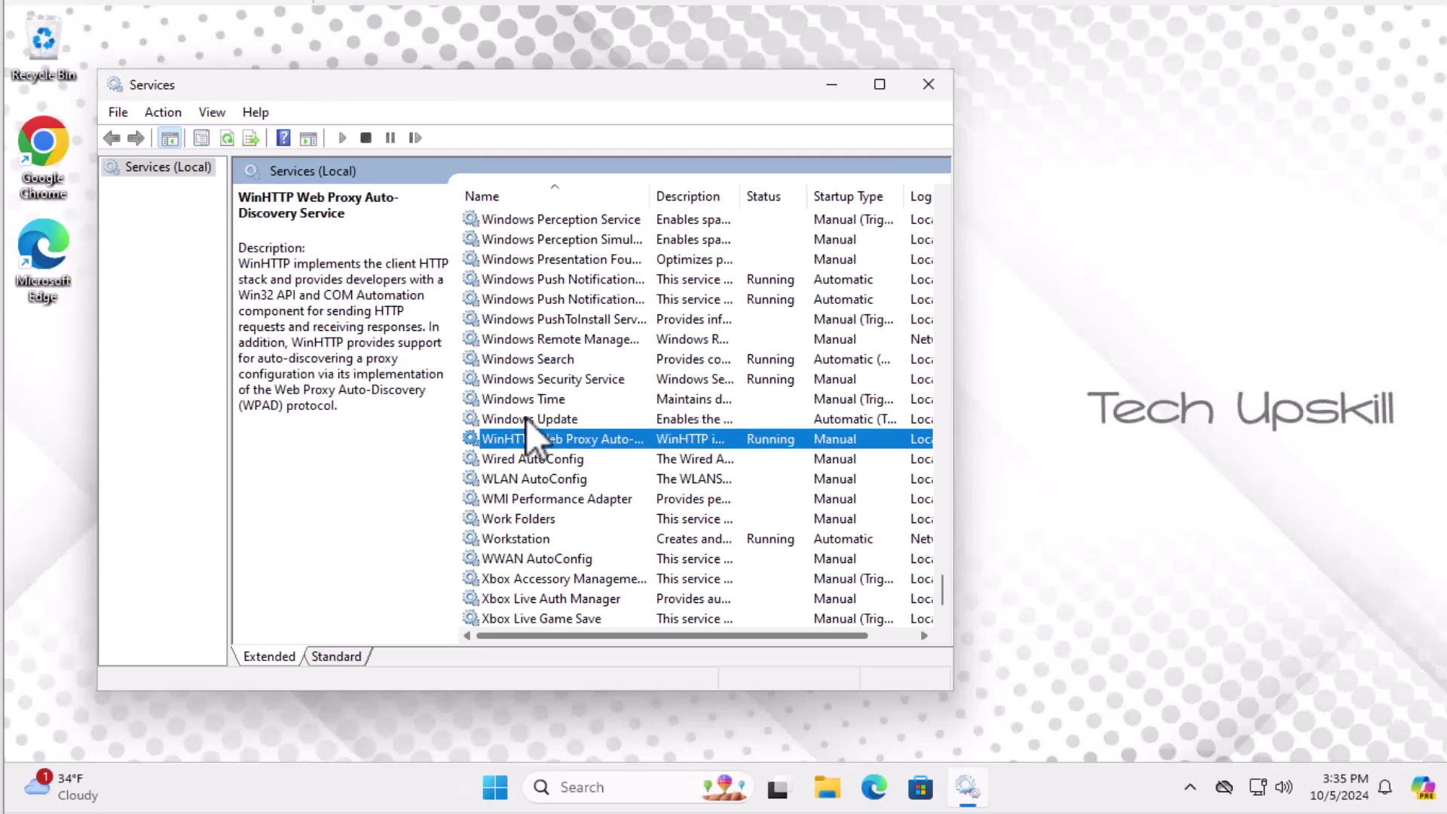
left_click(519, 418)
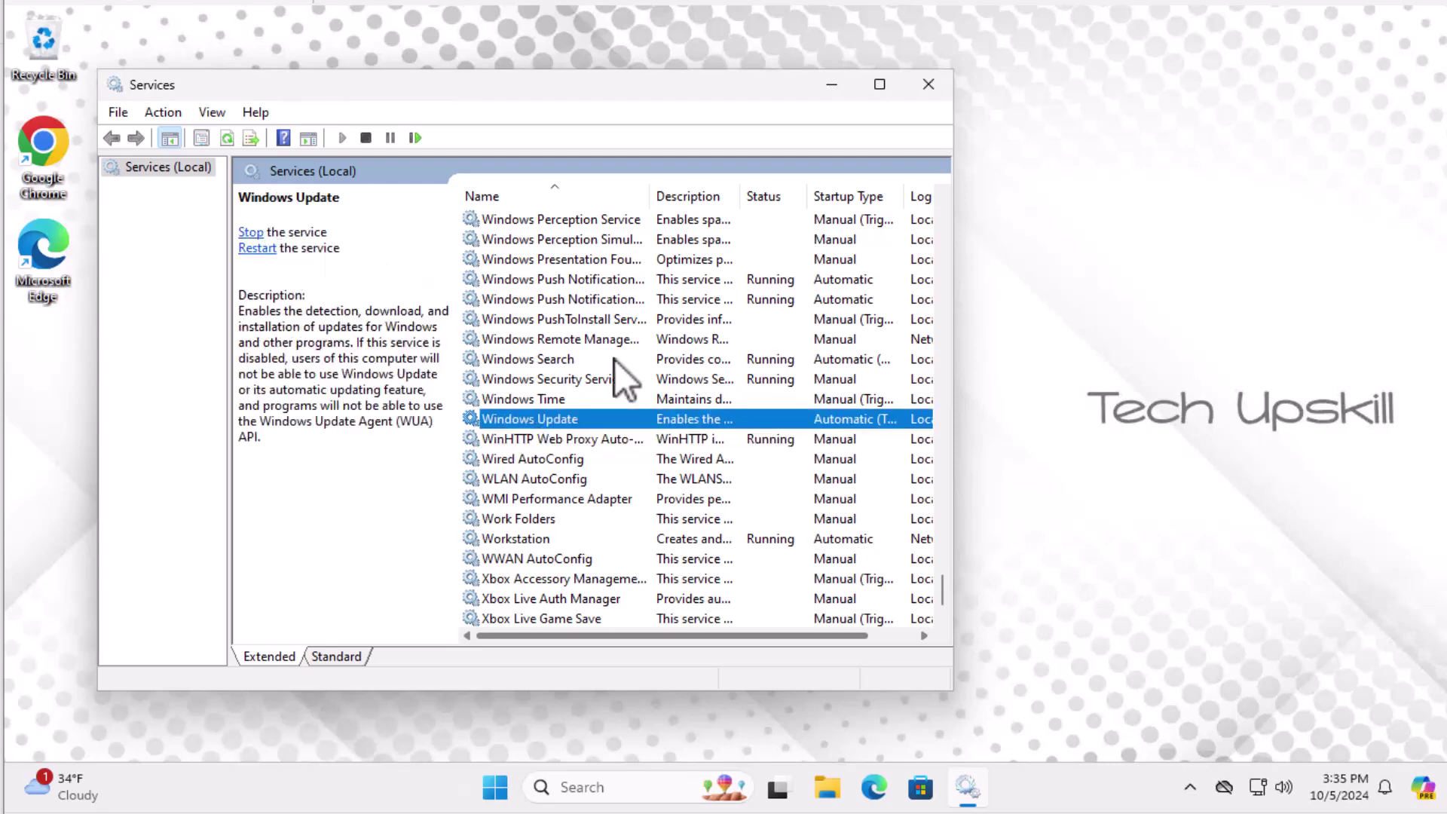
left_click(930, 86)
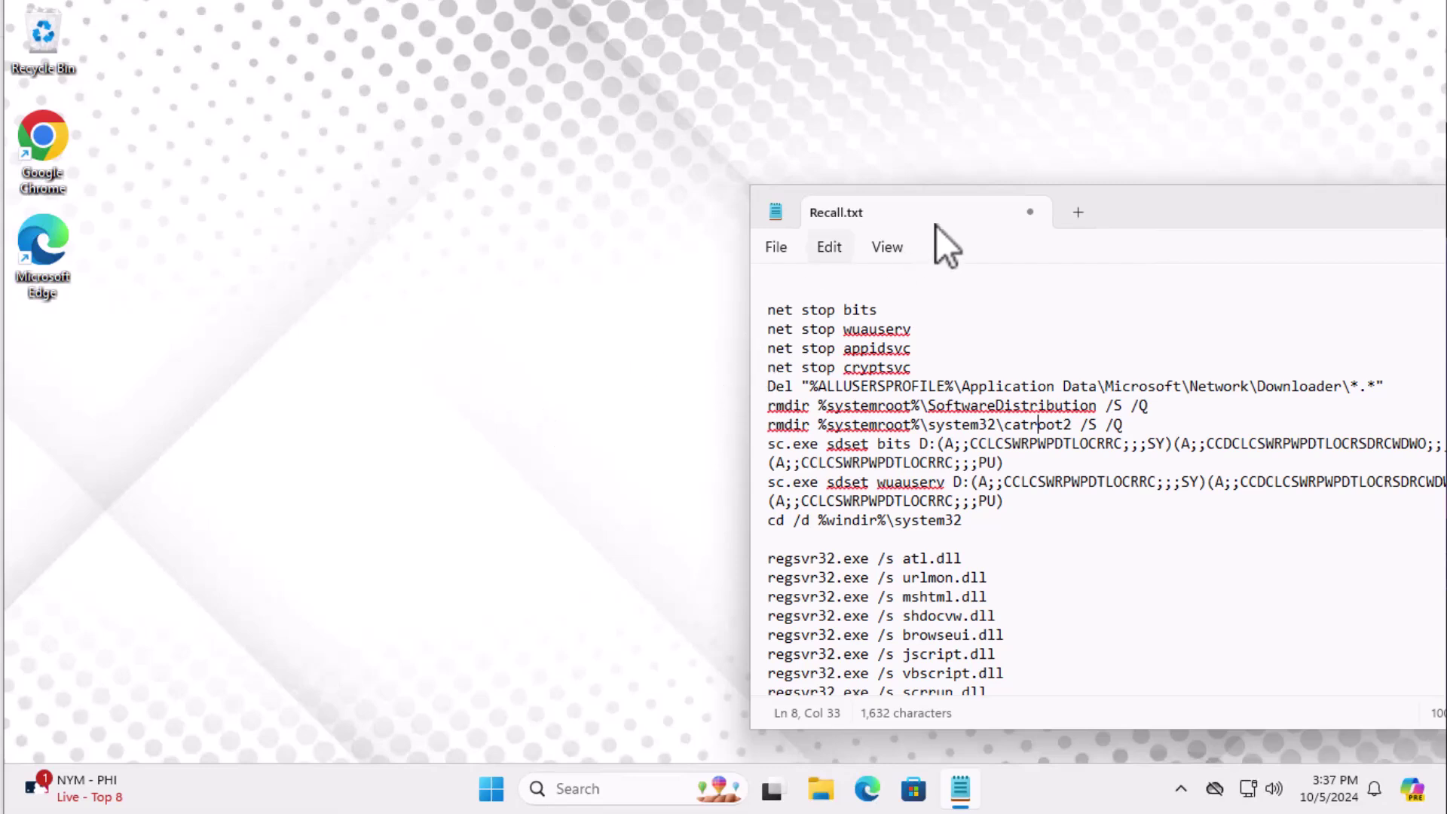
- Save the update reset commands to the Desktop as "fix update.bat" with the file type set to All files
left_click_drag(1129, 210, 963, 94)
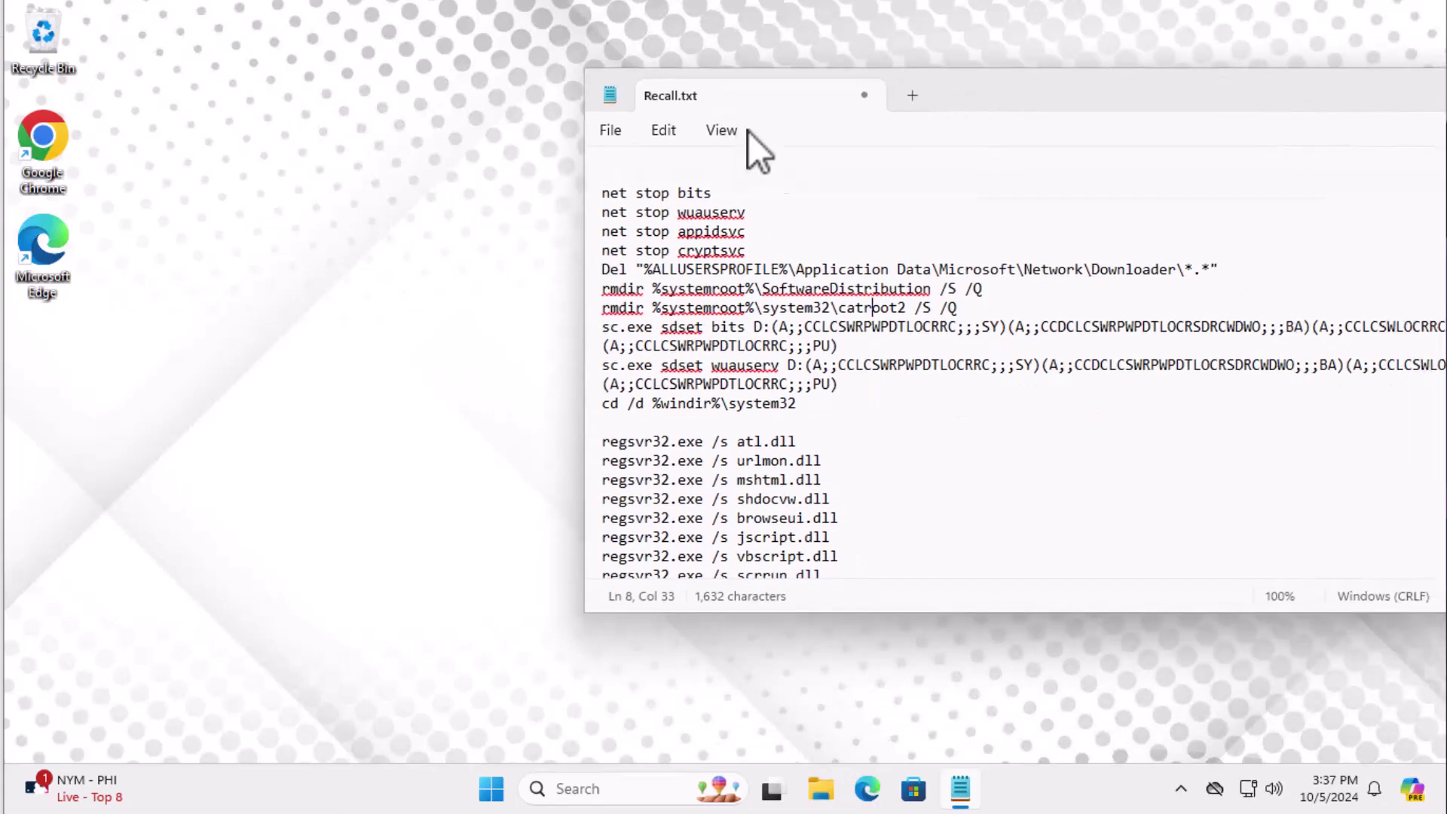
scroll(809, 358, "down", 5)
scroll(809, 358, "down", 6)
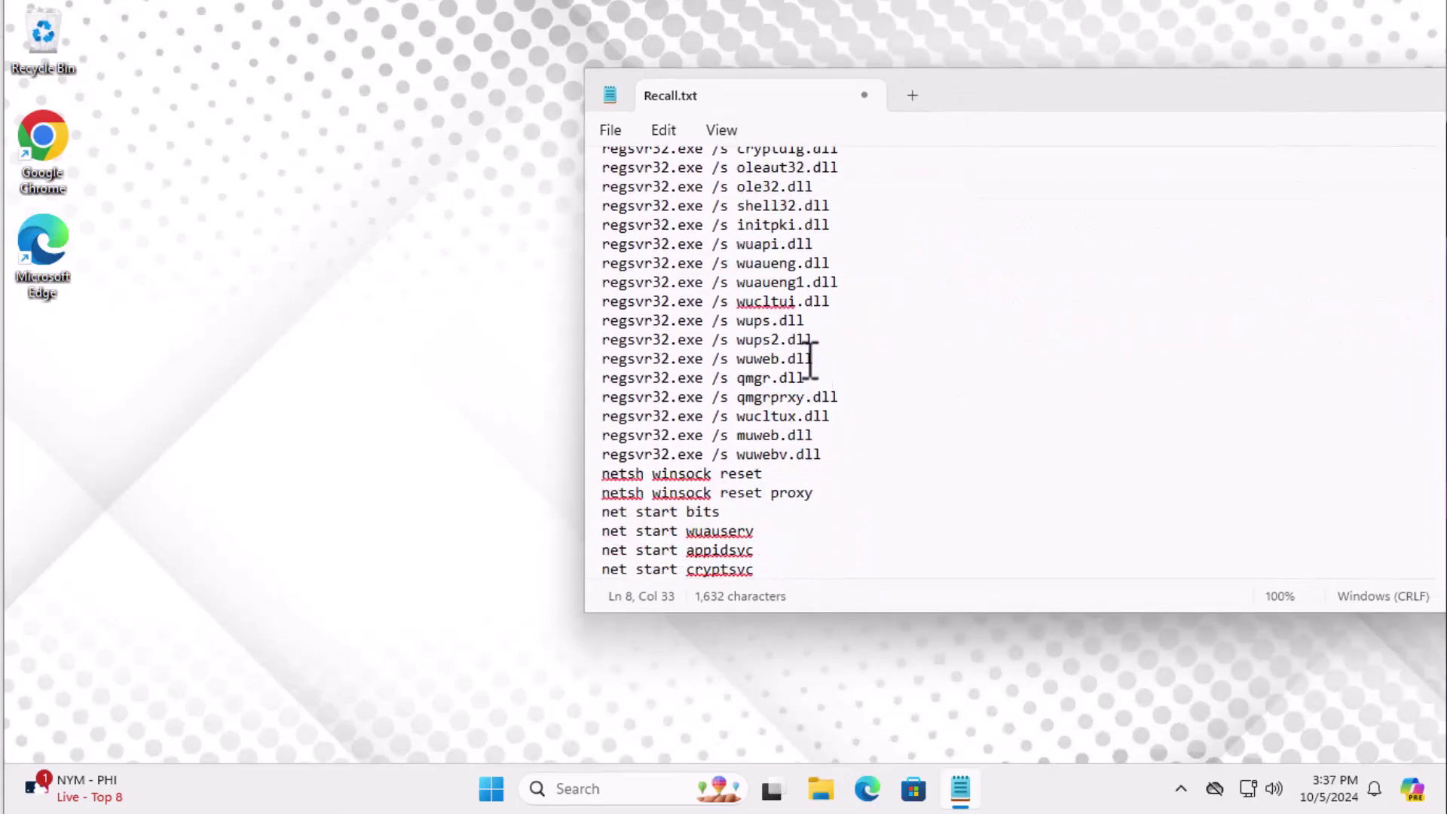
left_click(610, 131)
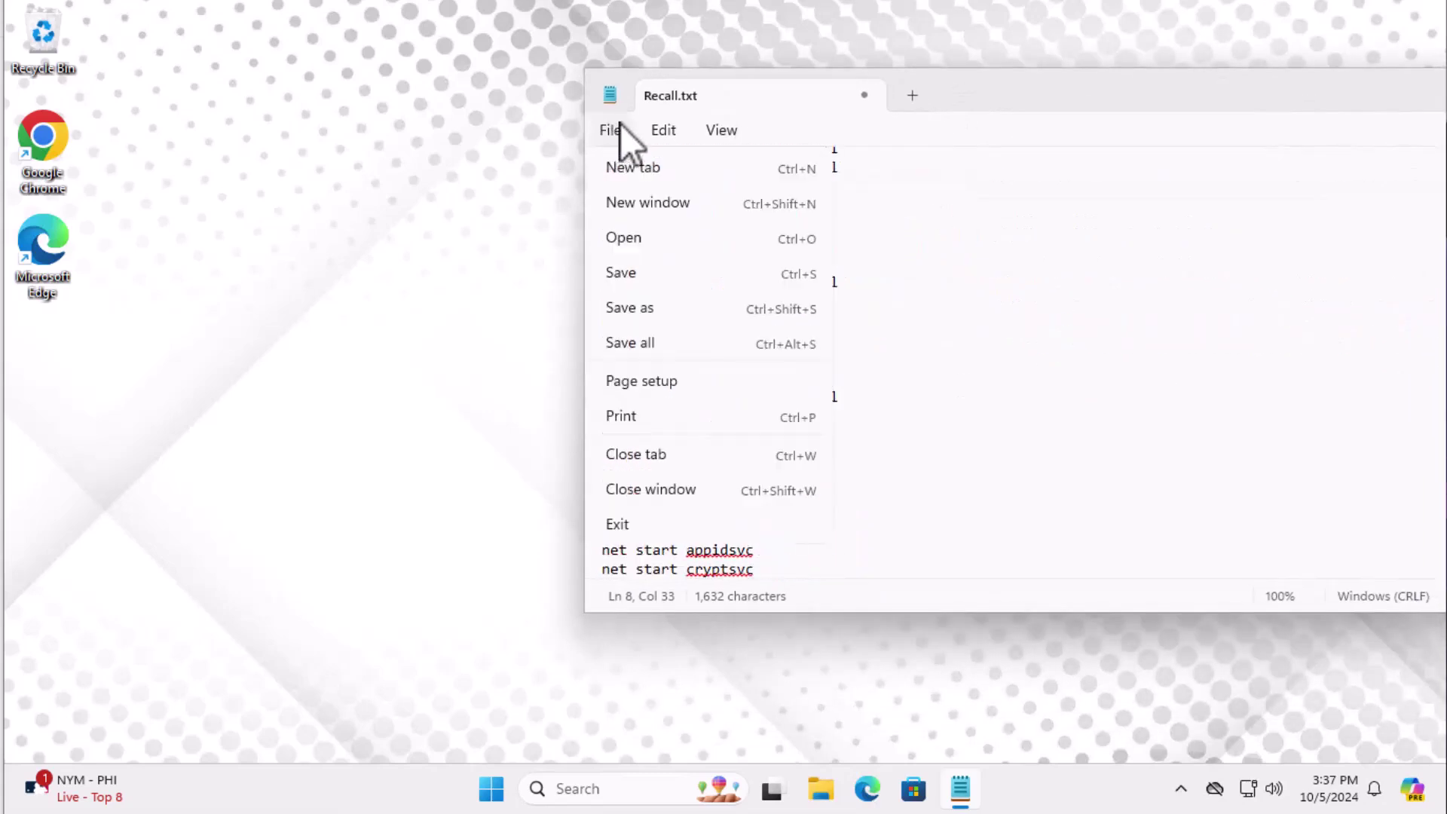
left_click(687, 312)
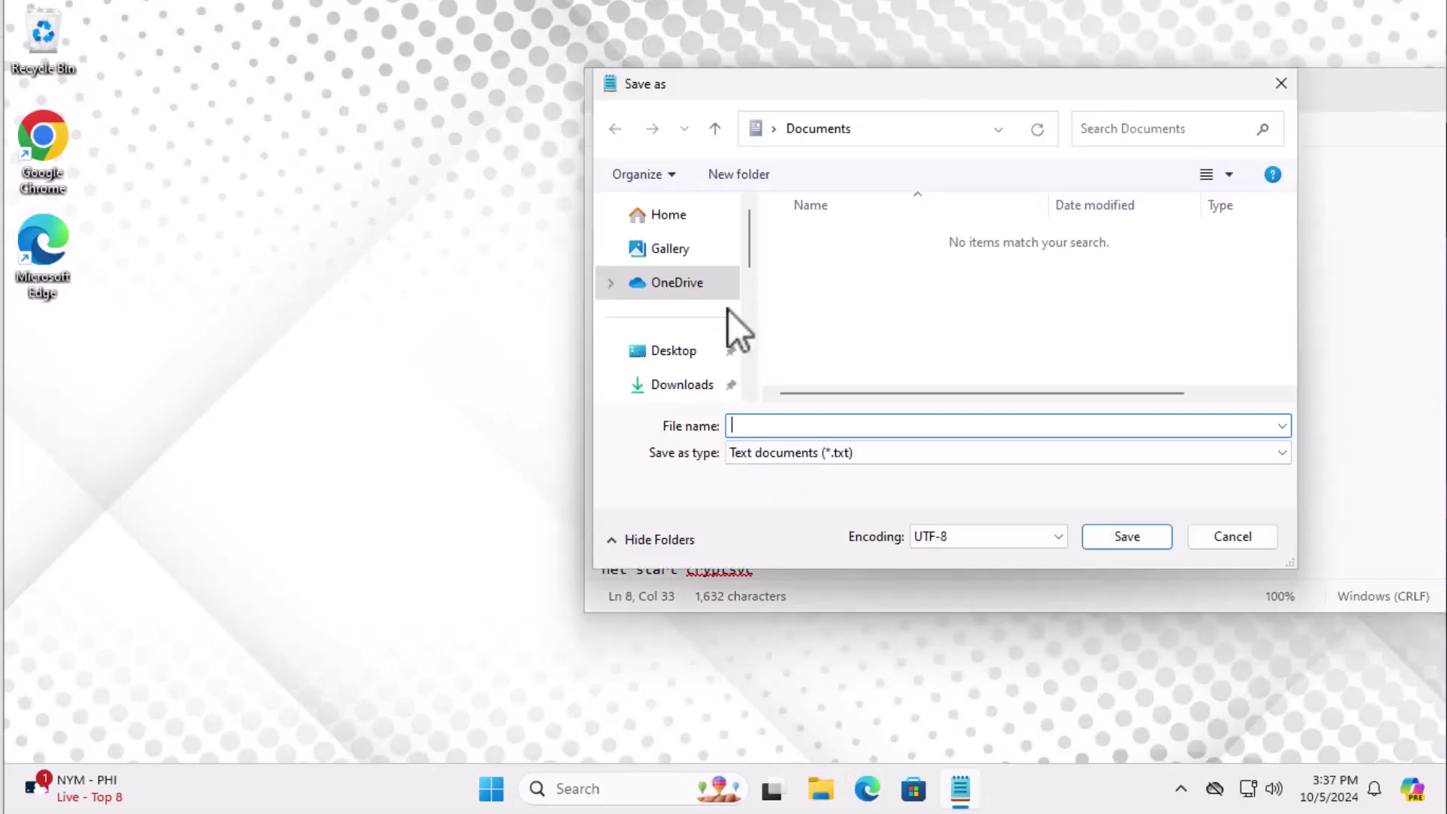
left_click(673, 350)
left_click(839, 454)
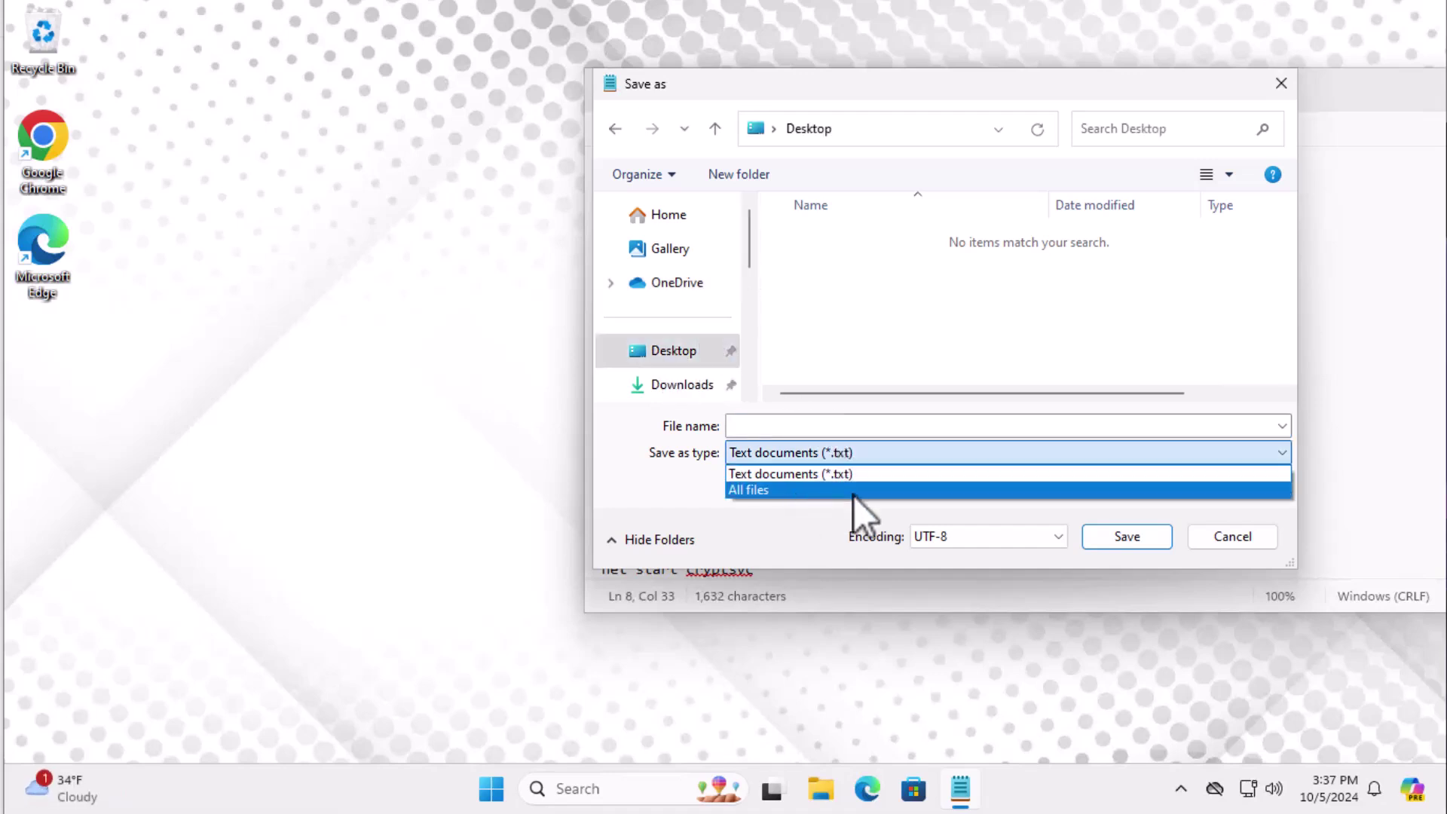
left_click(816, 493)
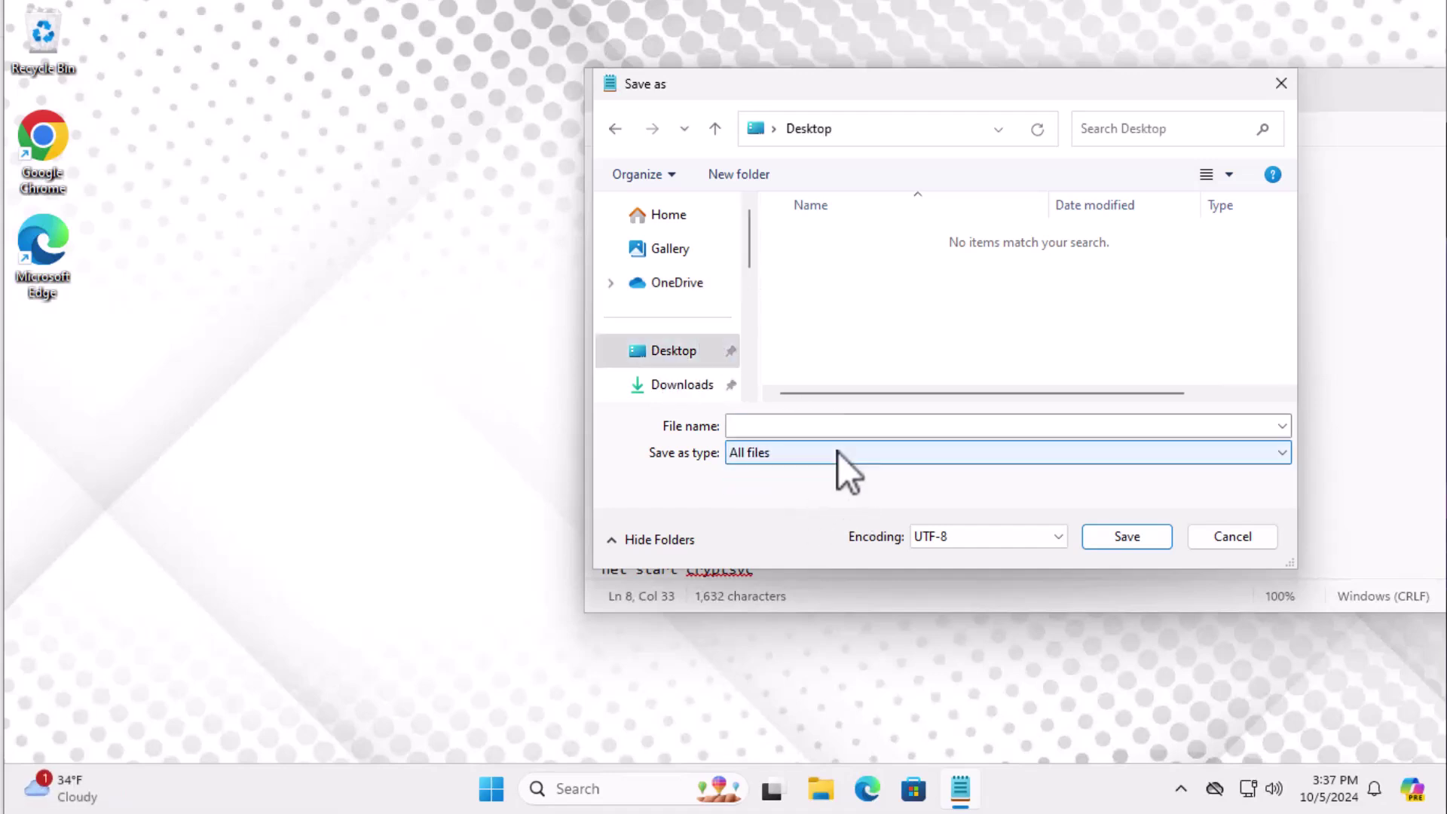
left_click(839, 426)
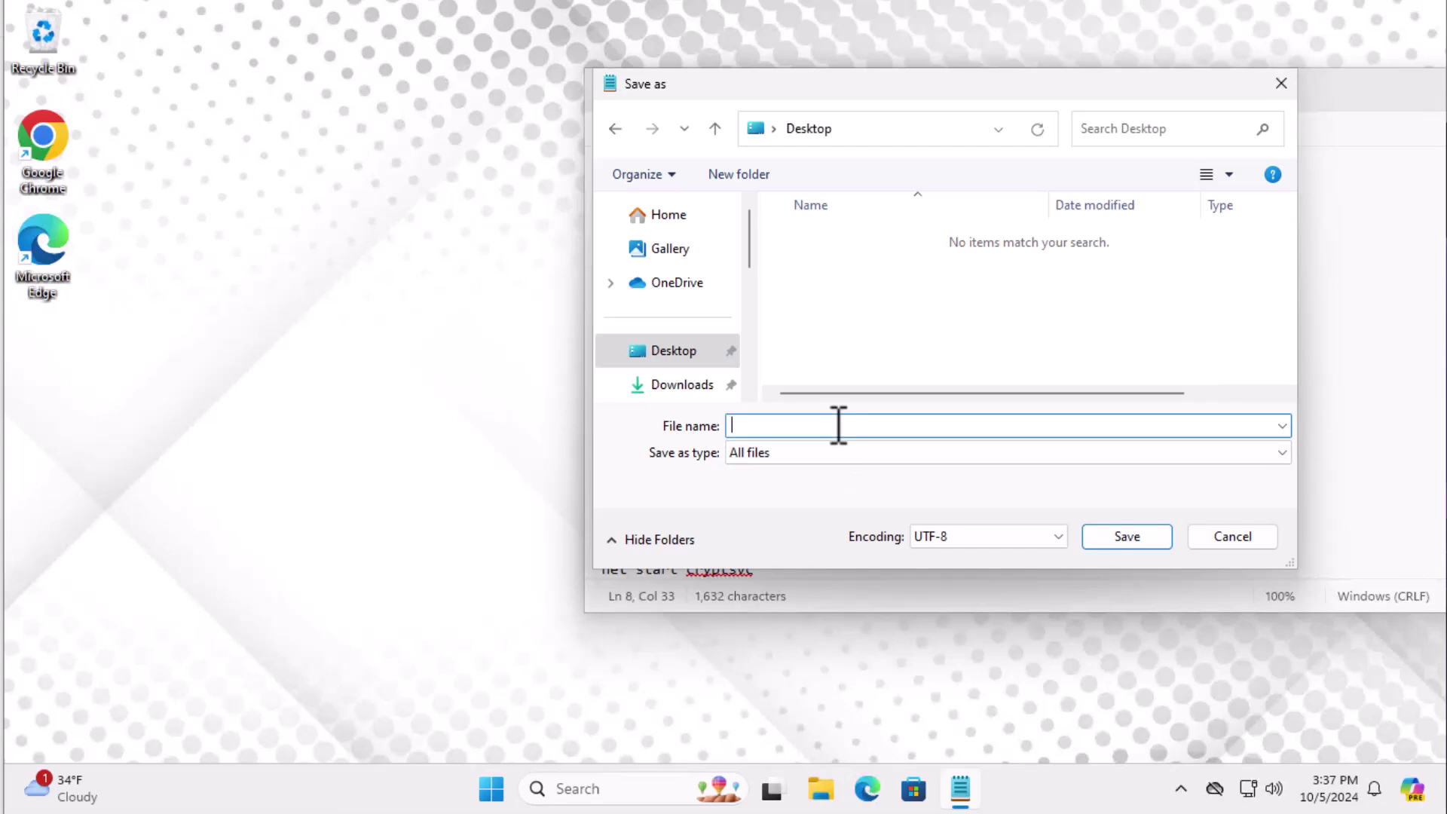
type("fix update.bat")
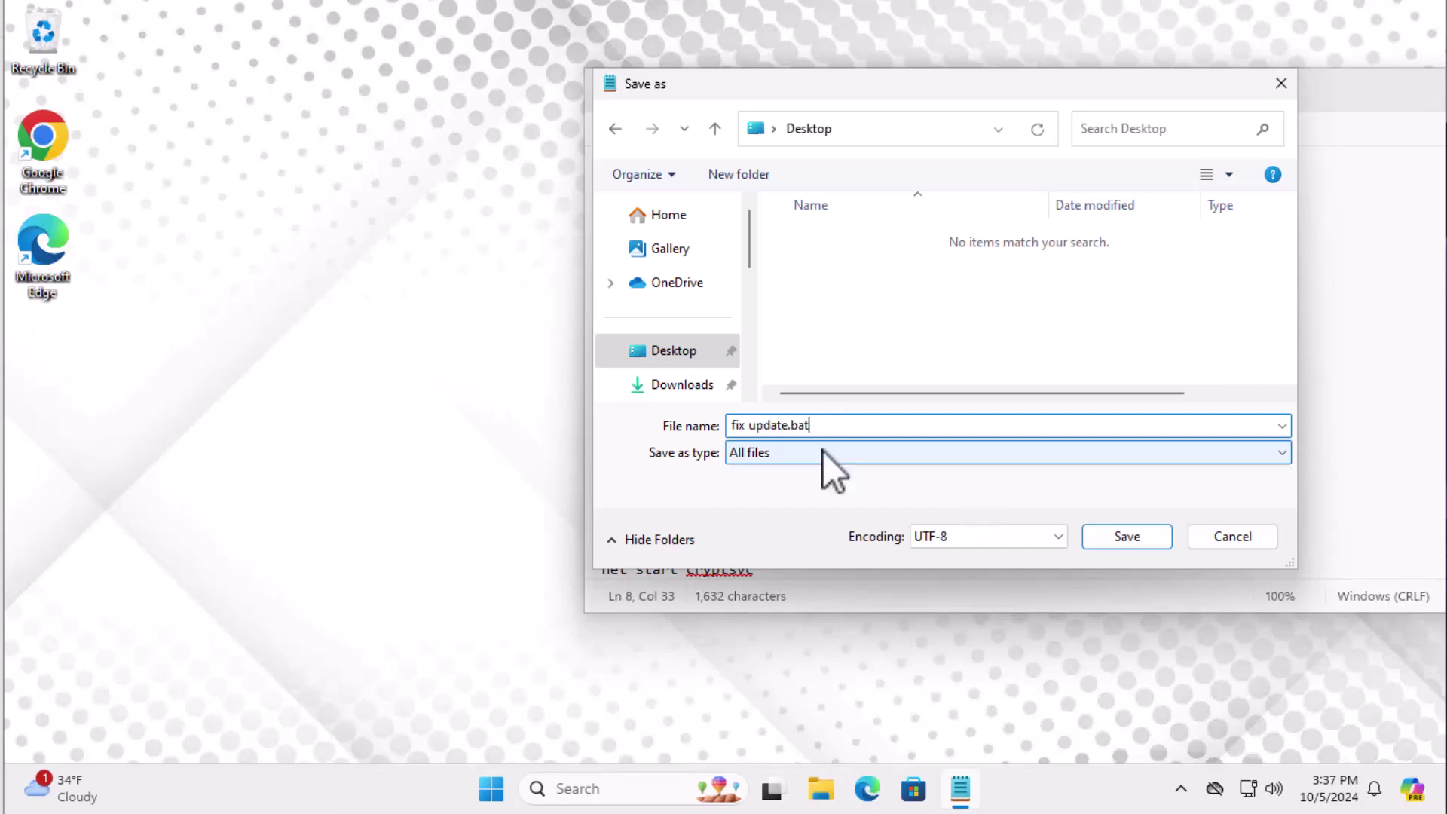
left_click_drag(827, 426, 789, 425)
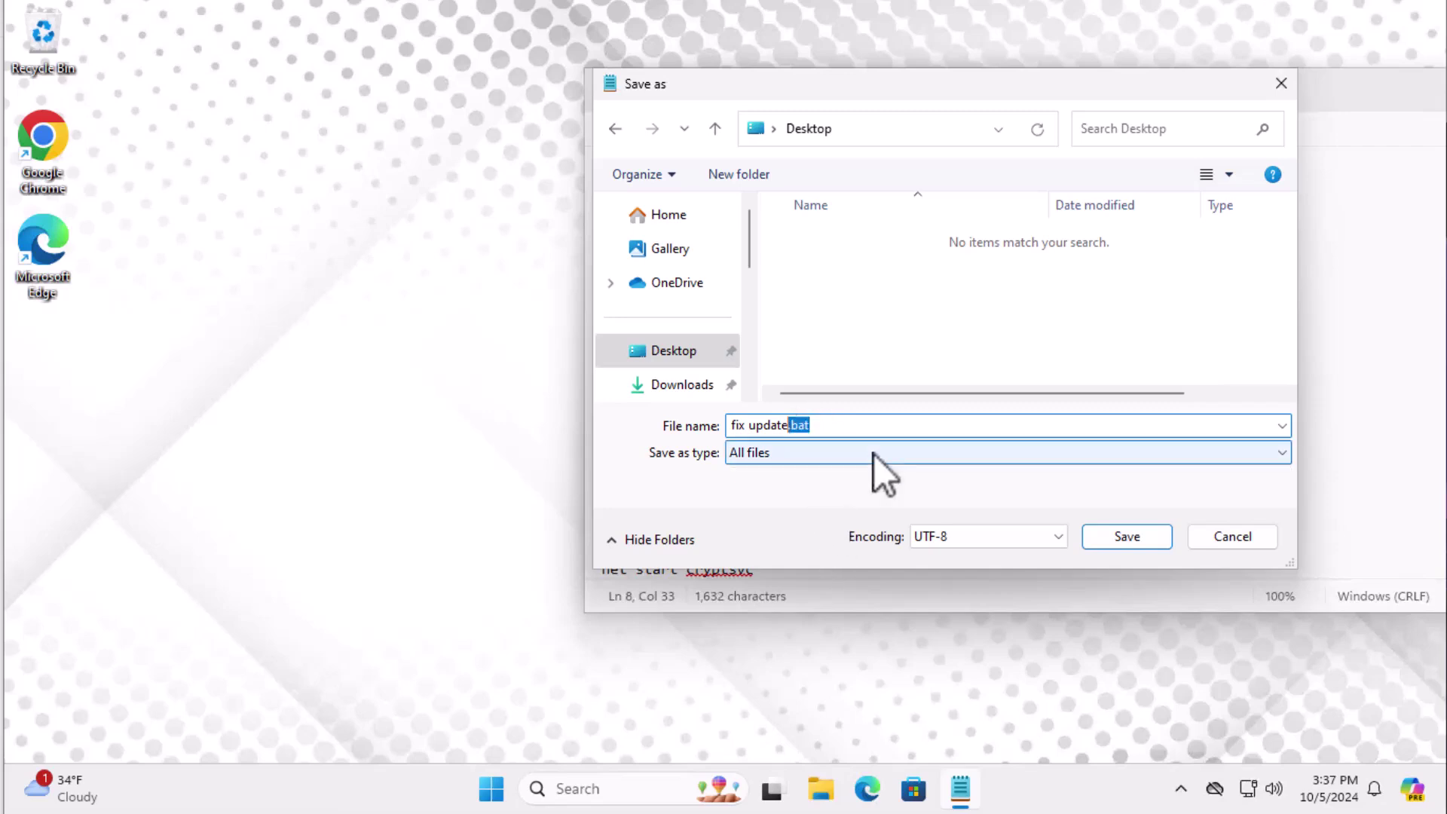
left_click(1123, 540)
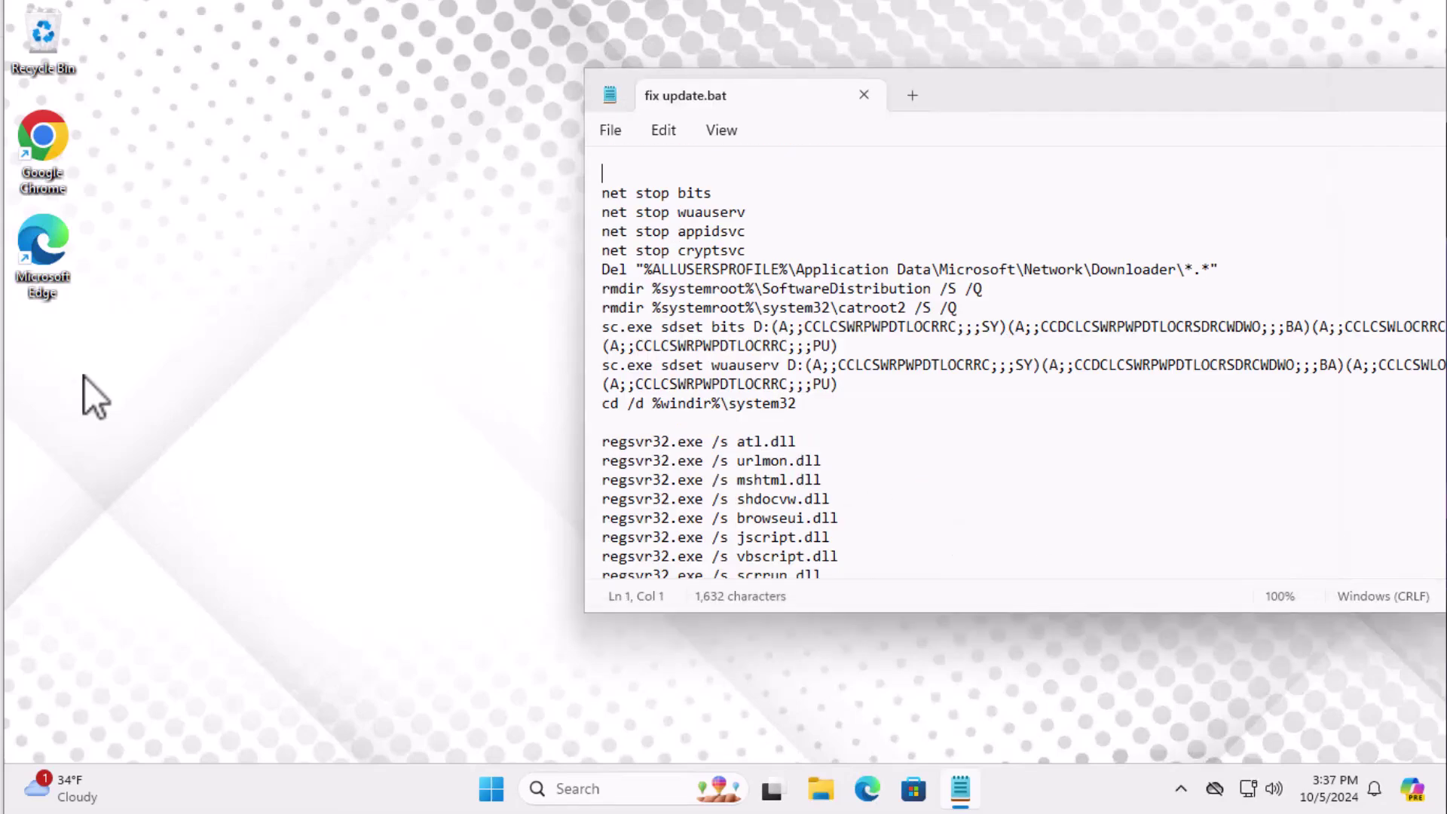
- Run the fix update batch file as administrator, answer y to stopping the Application Identity service's dependent services, and close the script's Notepad window
left_click_drag(54, 371, 276, 382)
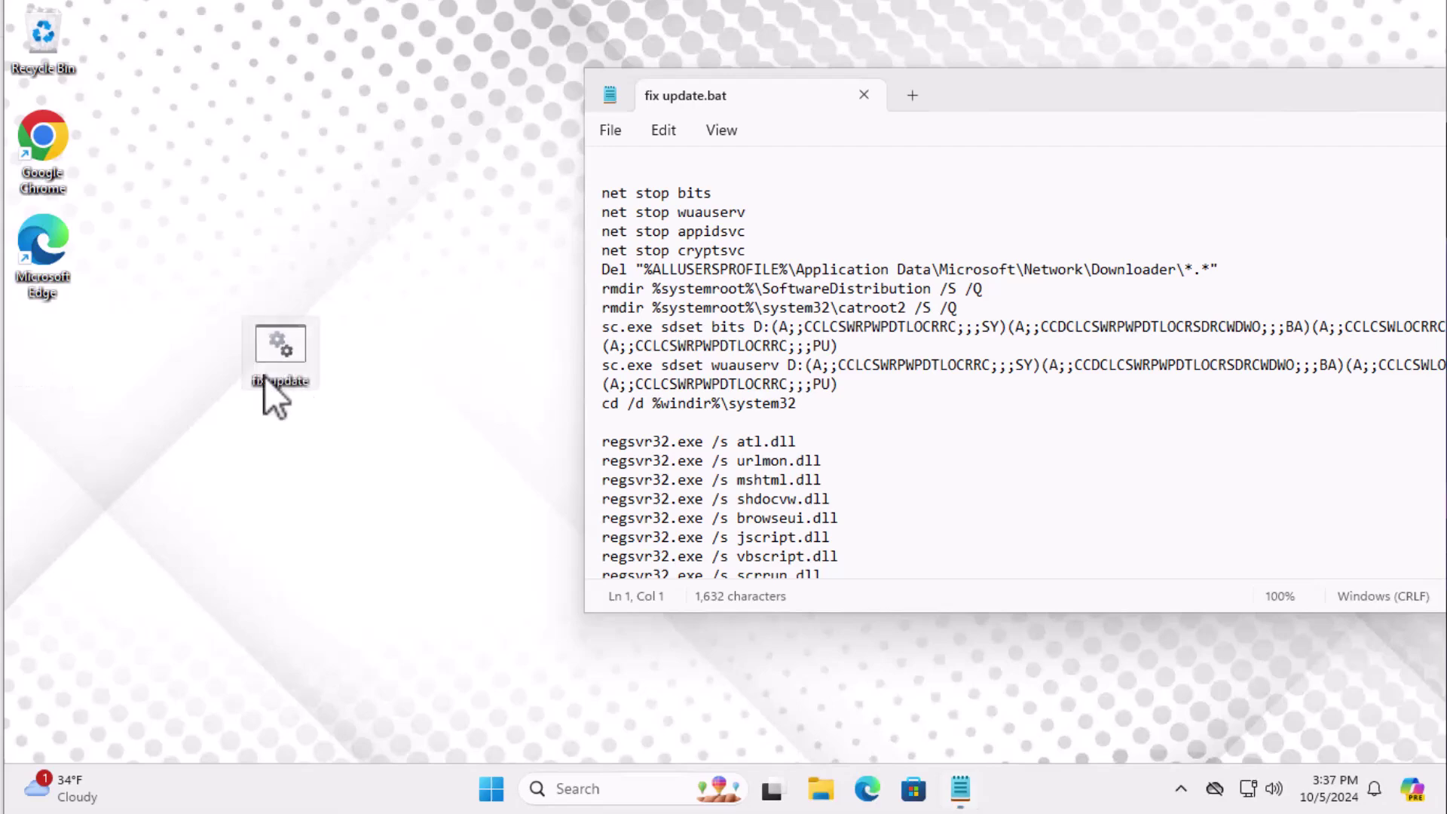
right_click(282, 359)
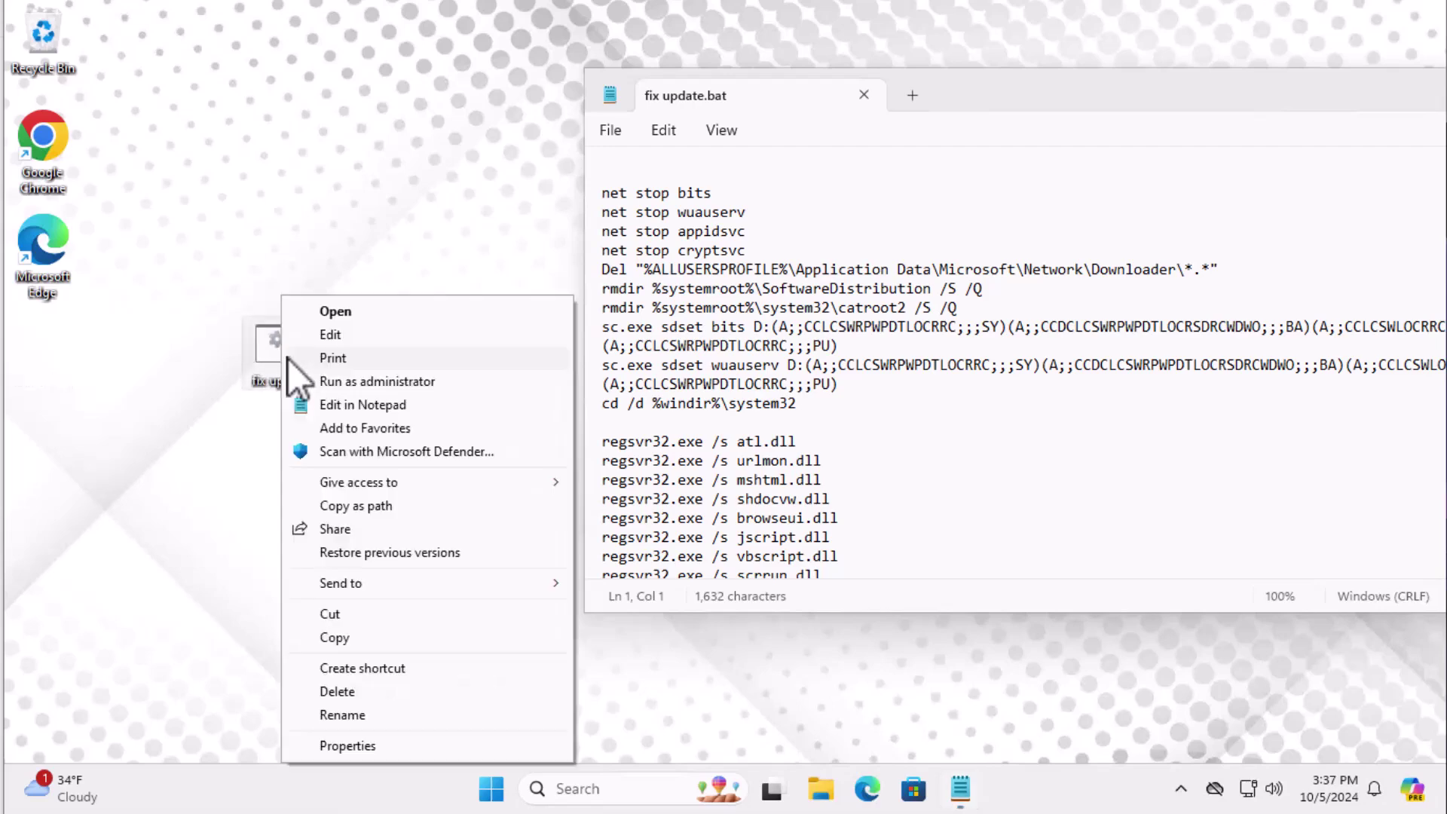
left_click(350, 382)
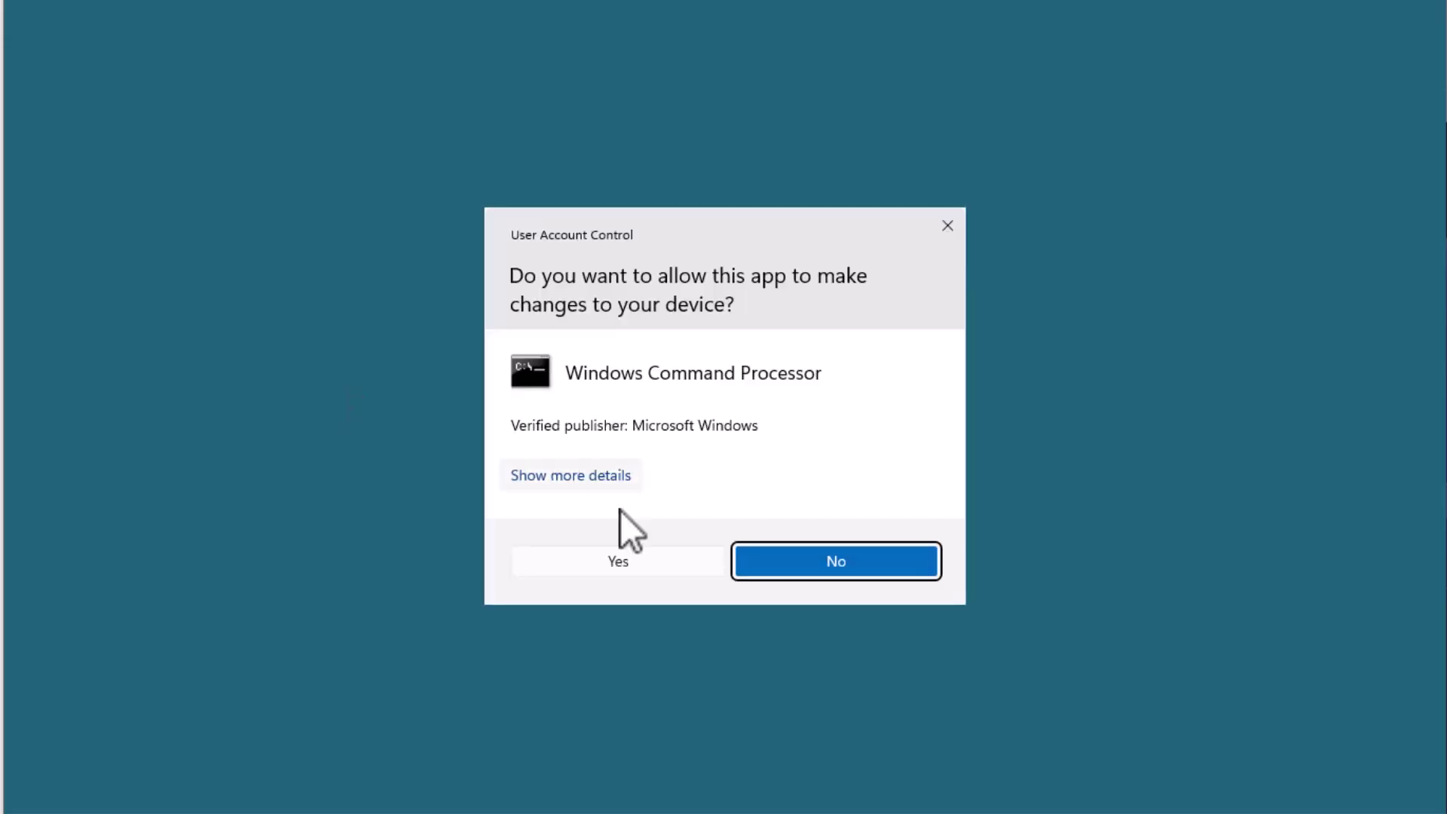
left_click(622, 567)
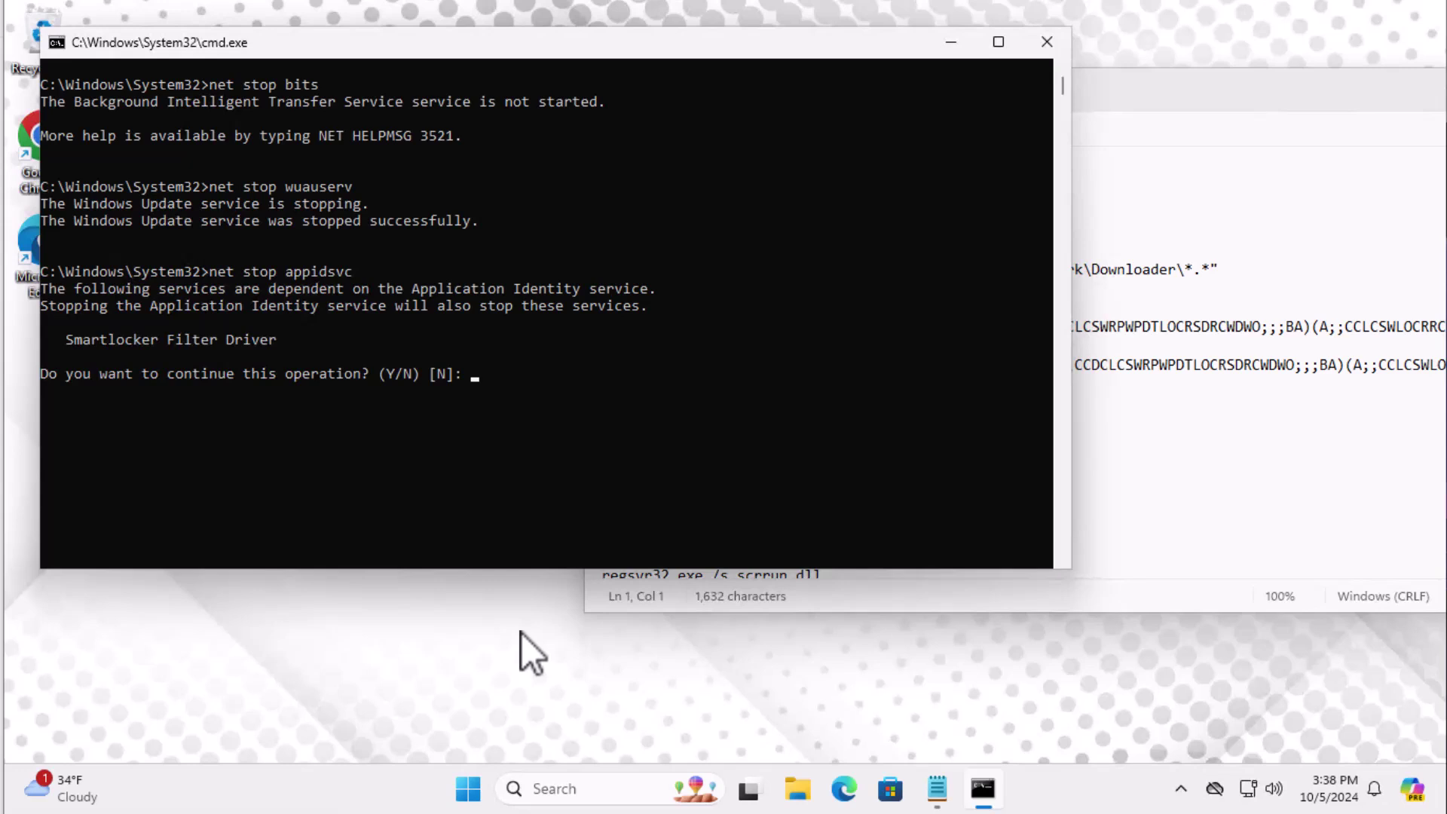
type("y")
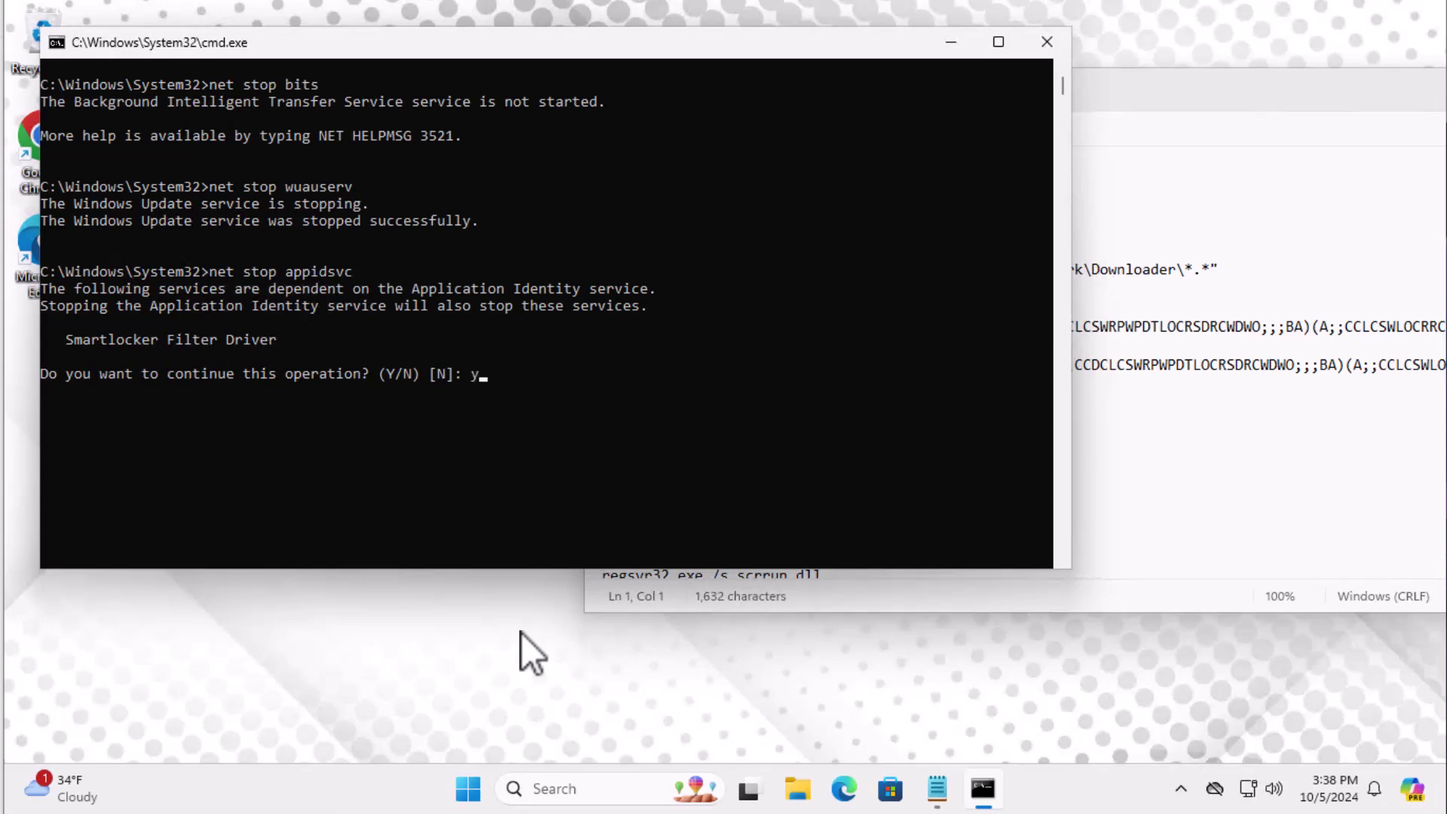
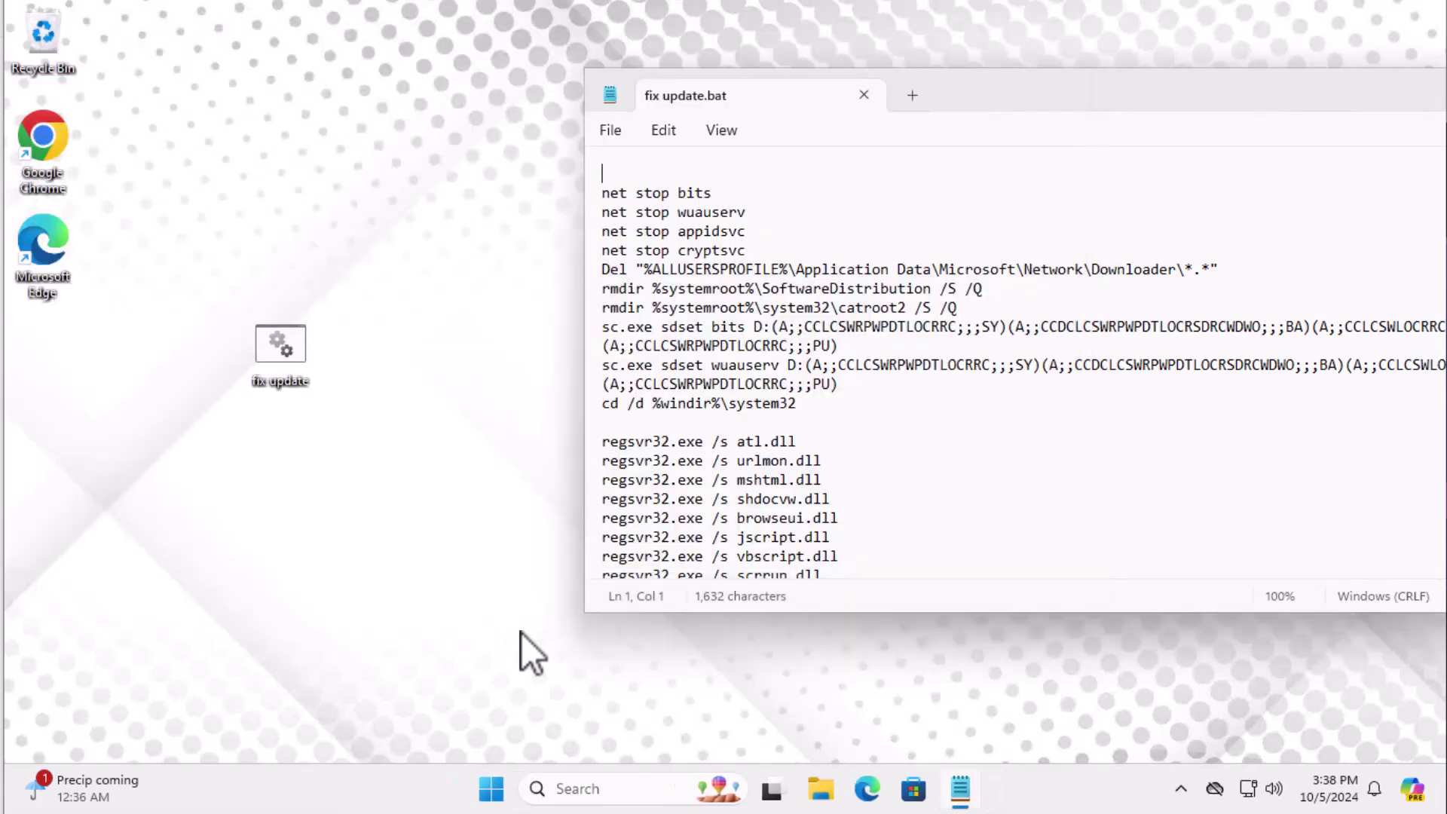
double_click(608, 96)
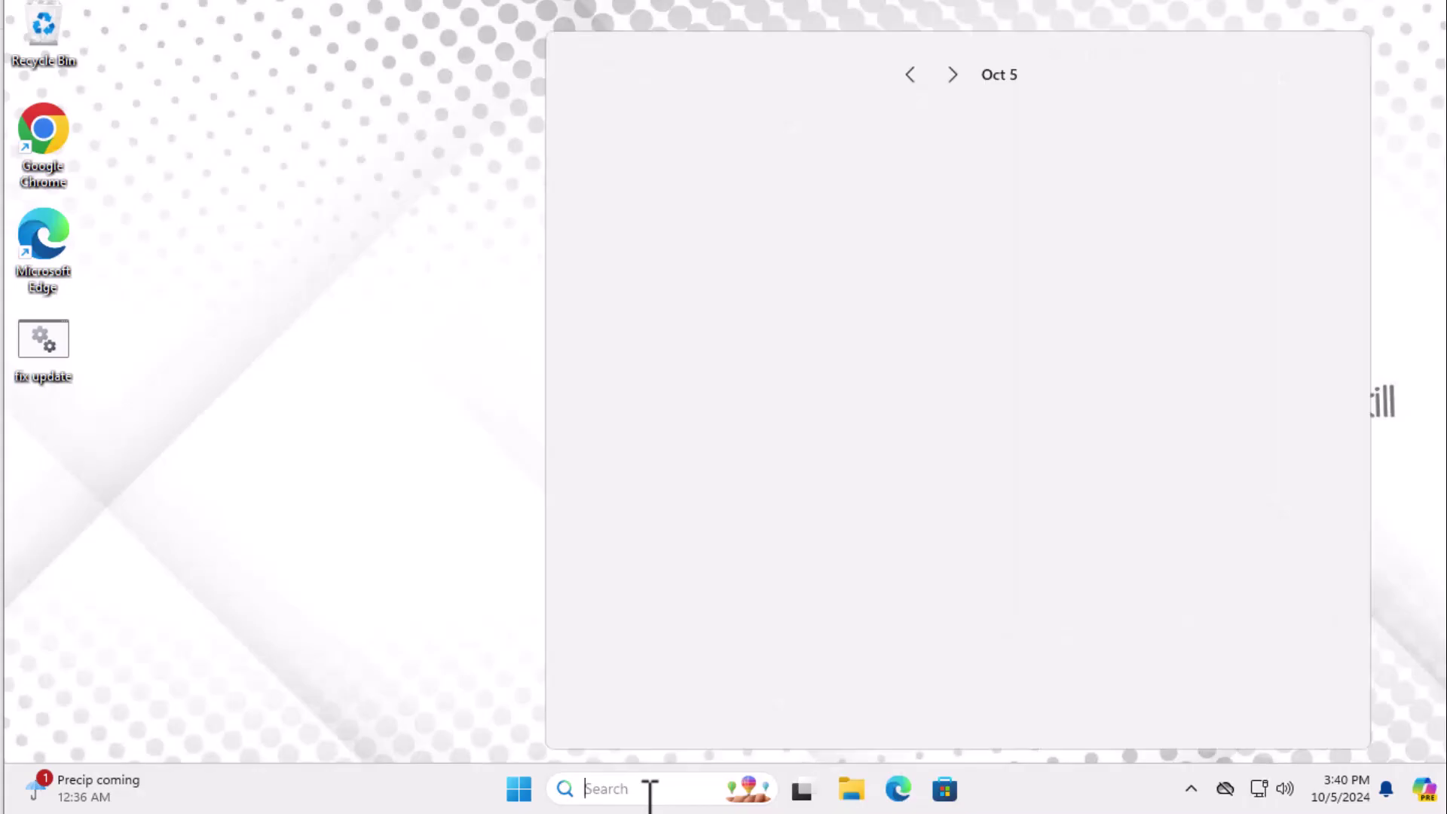
- Open Command Prompt as administrator and run SFC /scannow
left_click(650, 789)
type("cmd")
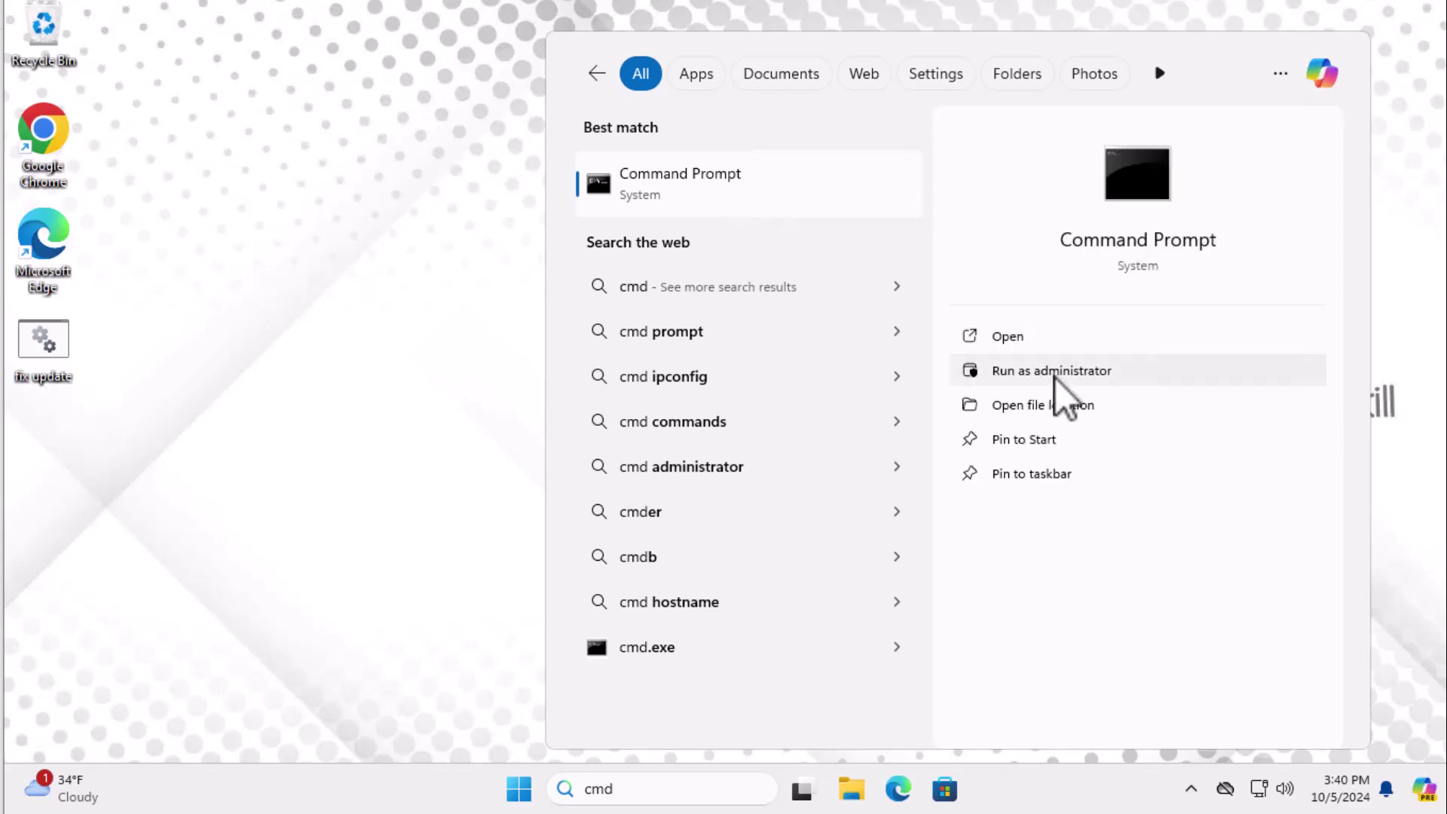
left_click(1098, 372)
type("SFC /scannow")
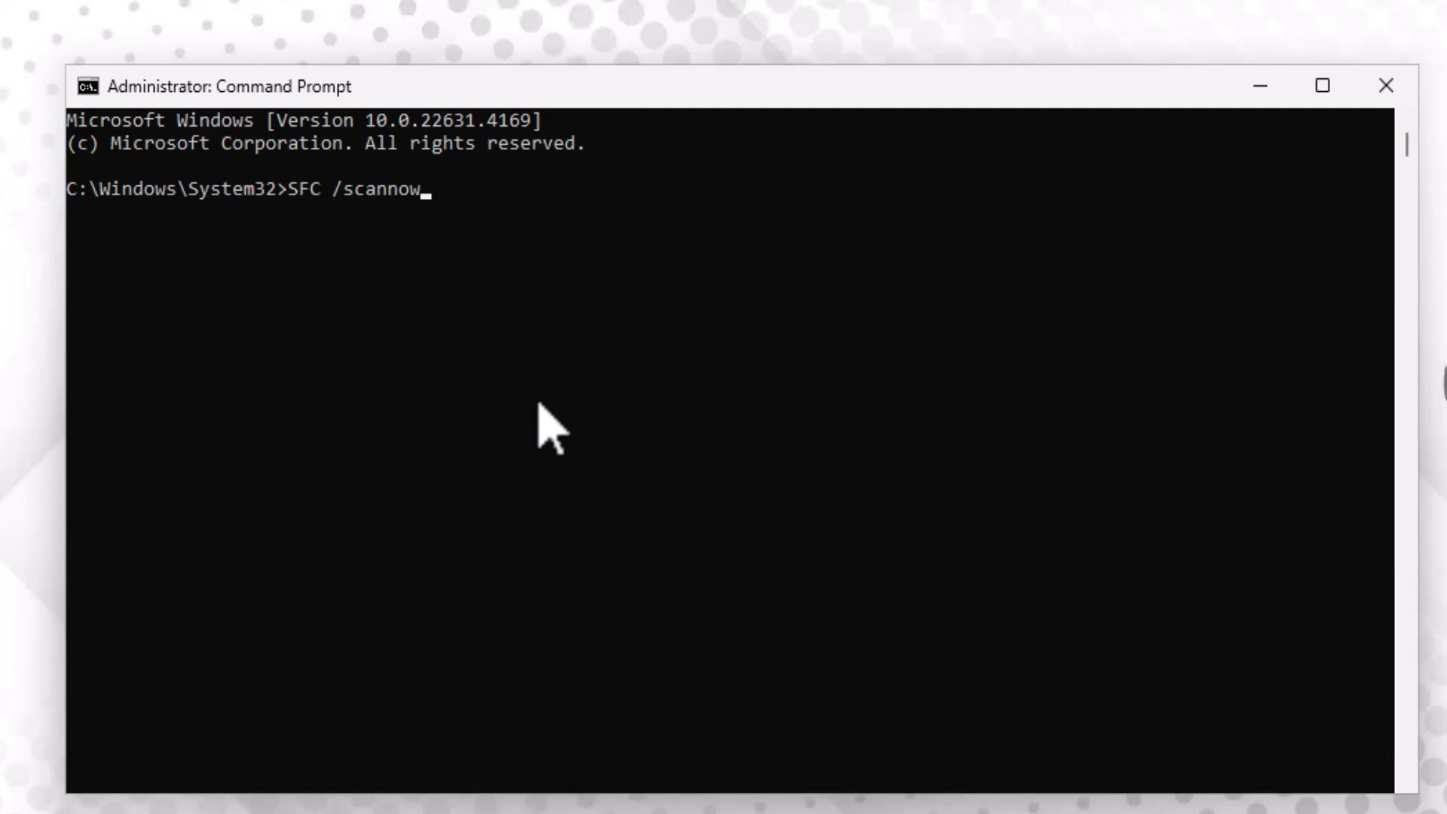
key("Return")
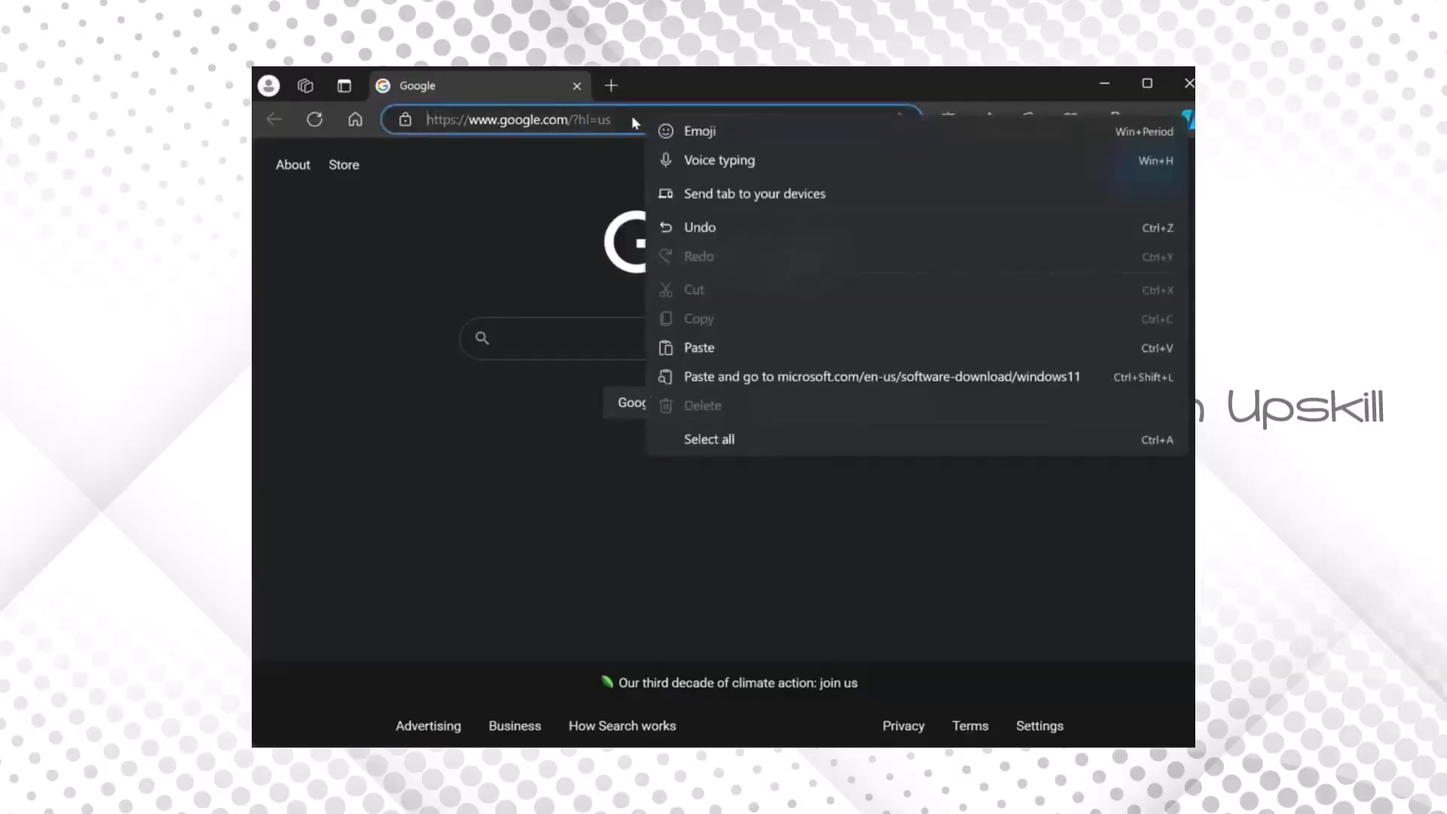
- In the Edge browser, go to microsoft.com/en-us/software-download/windows11 and download the Windows 11 media creation tool
left_click(632, 115)
right_click(631, 115)
left_click(702, 371)
type("https://www.microsoft.com/en-us/software-download/windows11")
key("Return")
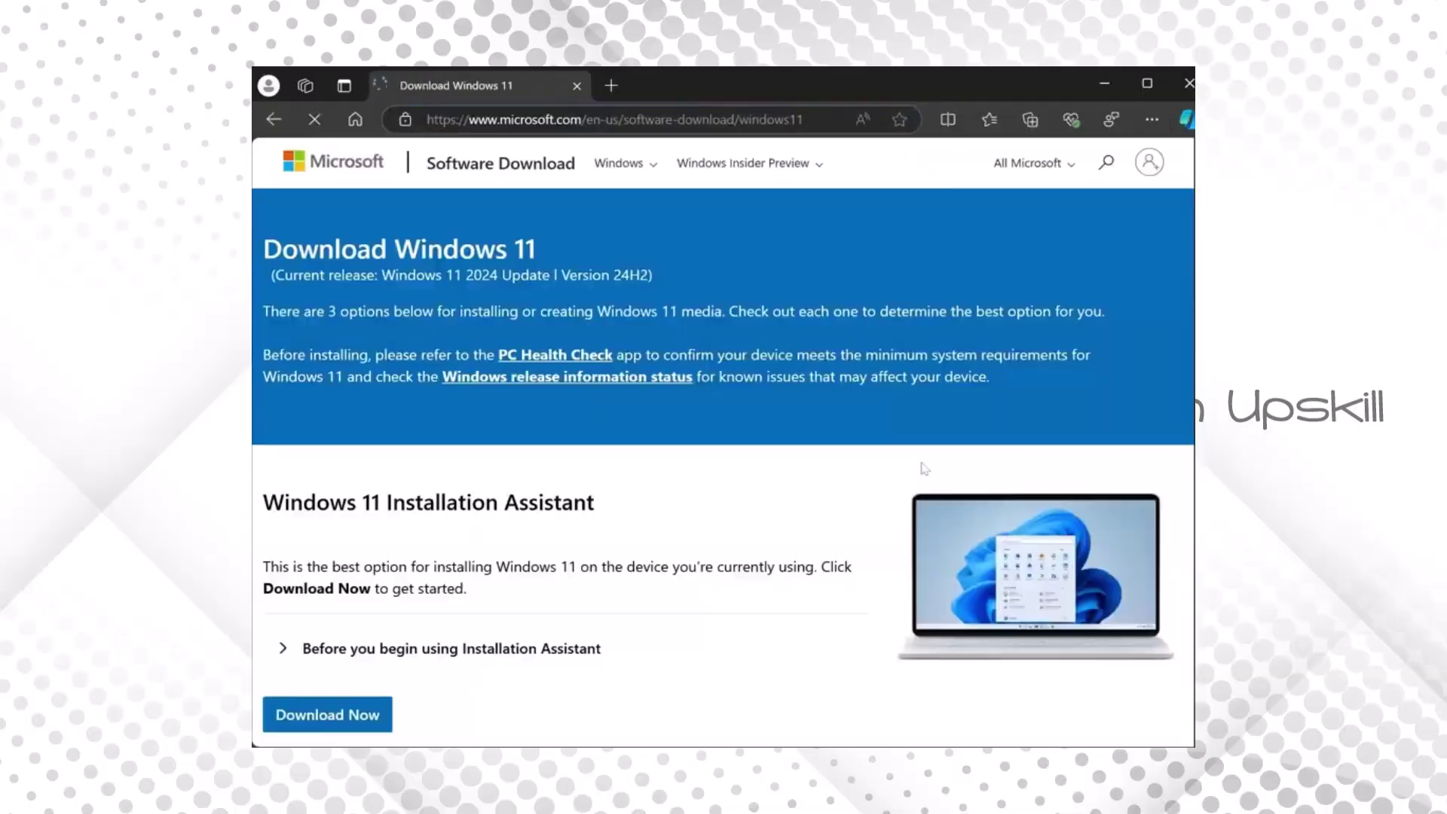
scroll(999, 289, "down", 5)
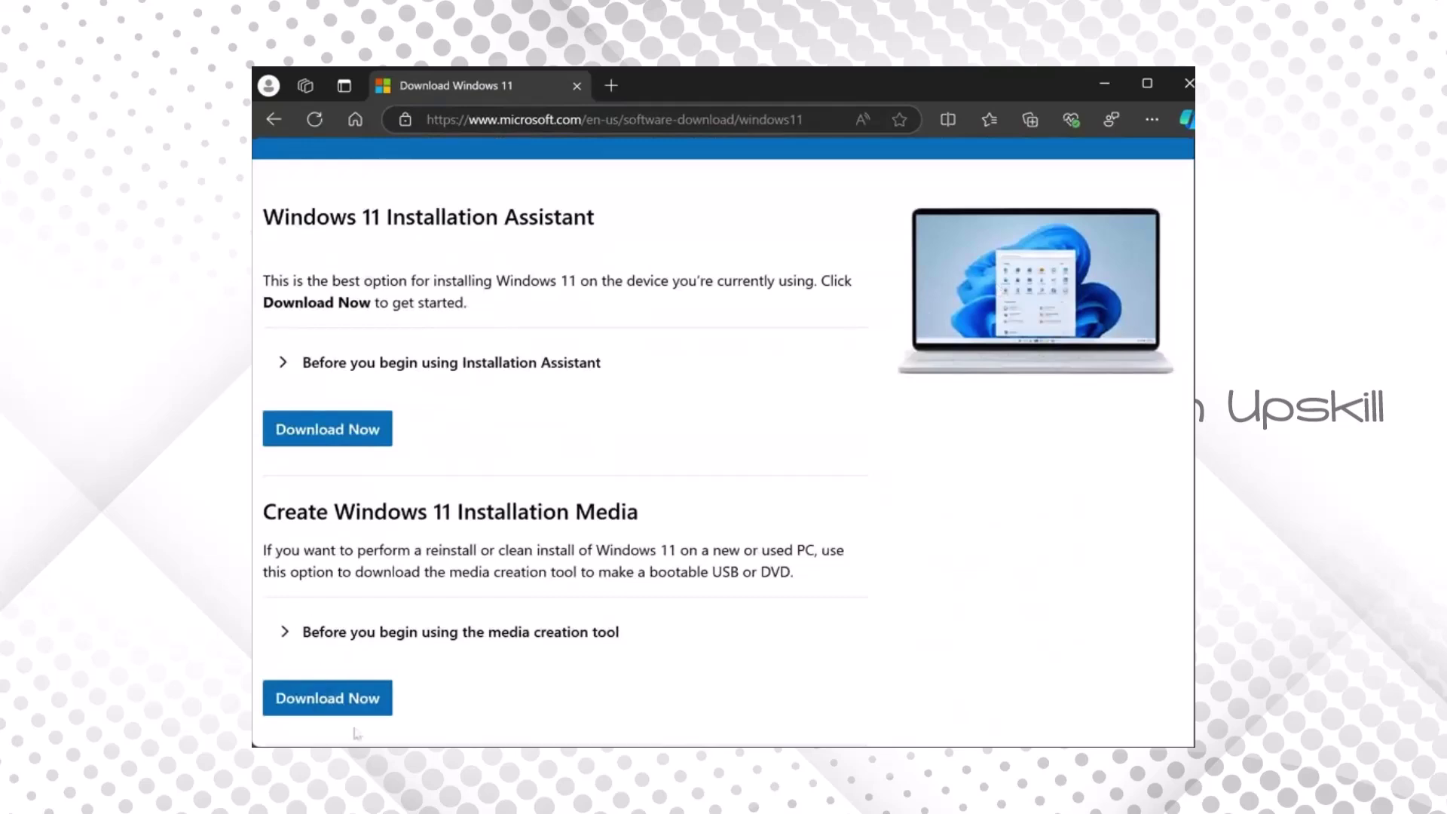
left_click(361, 700)
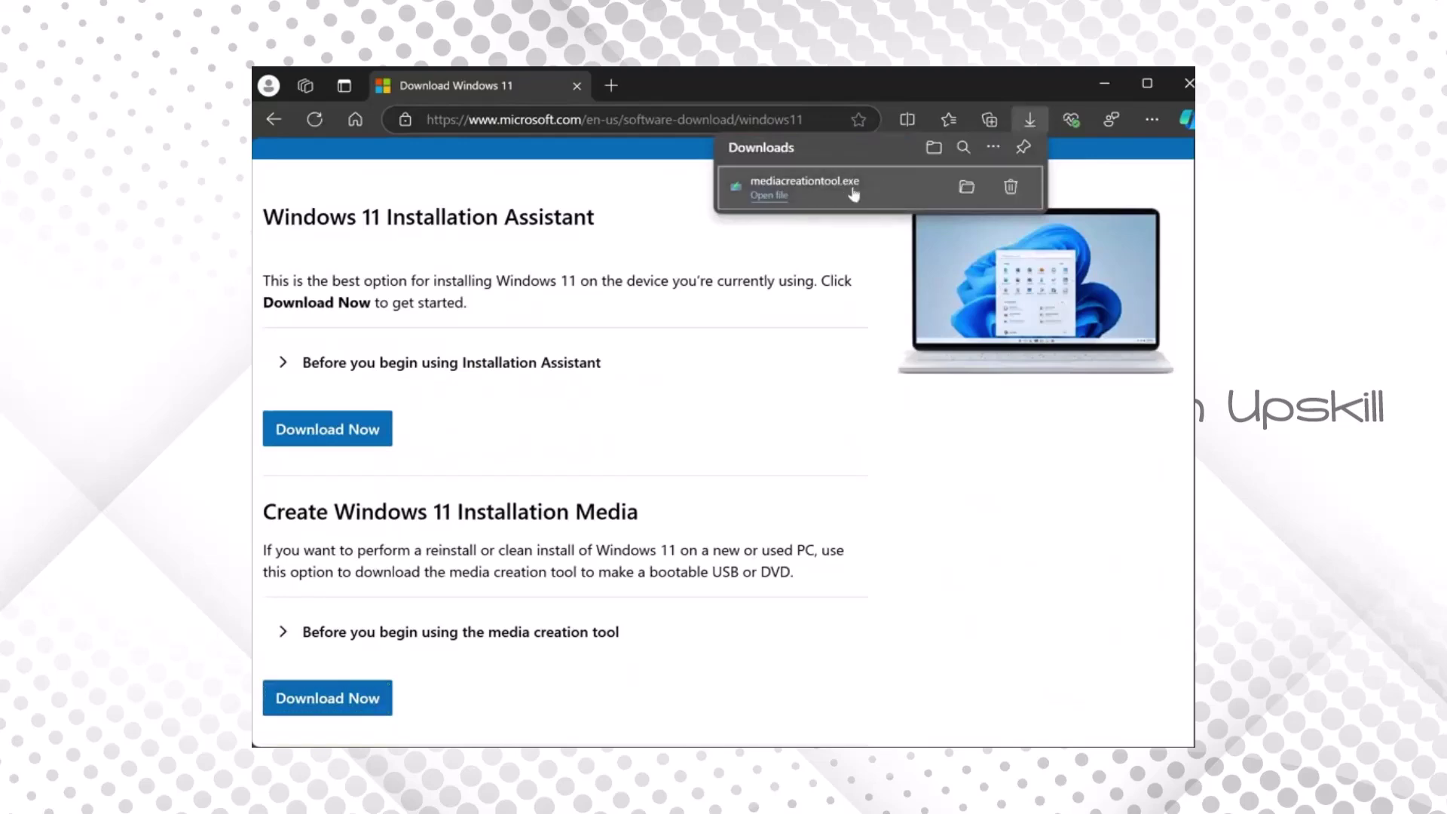
- Launch mediacreationtool.exe with permission to make changes, accept its license terms, and keep the recommended language and edition
left_click(854, 194)
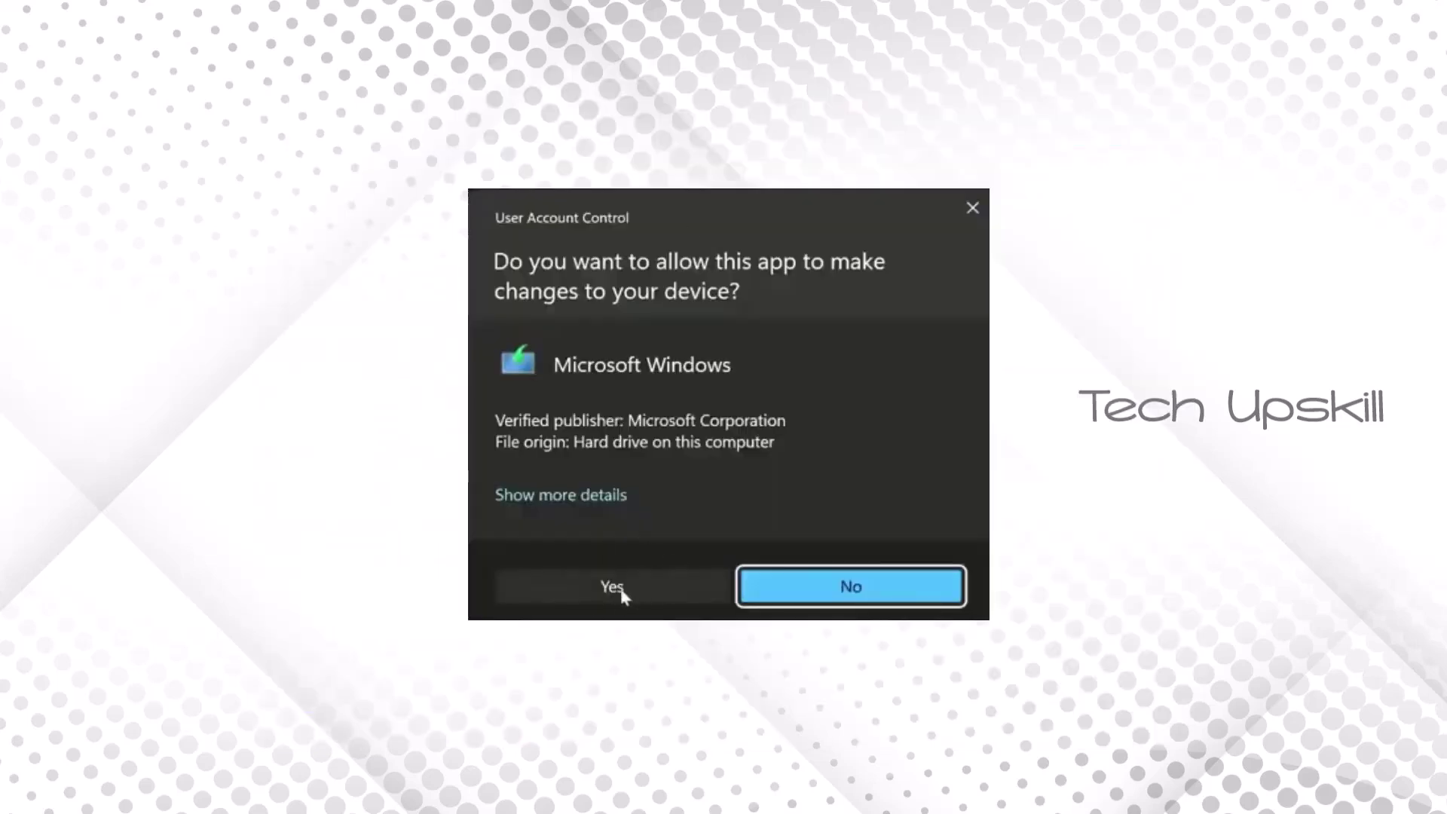
left_click(612, 587)
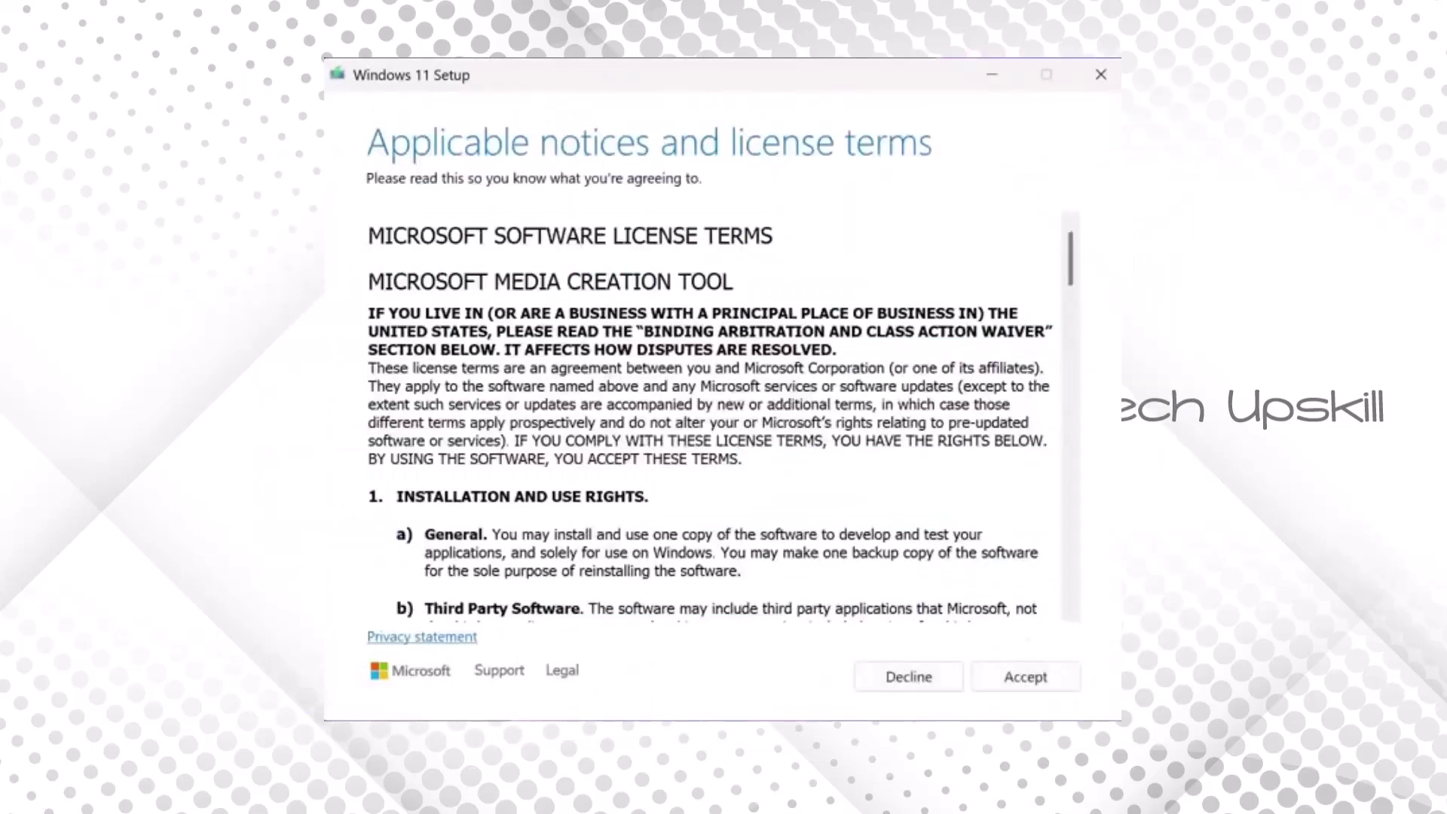
left_click(1025, 678)
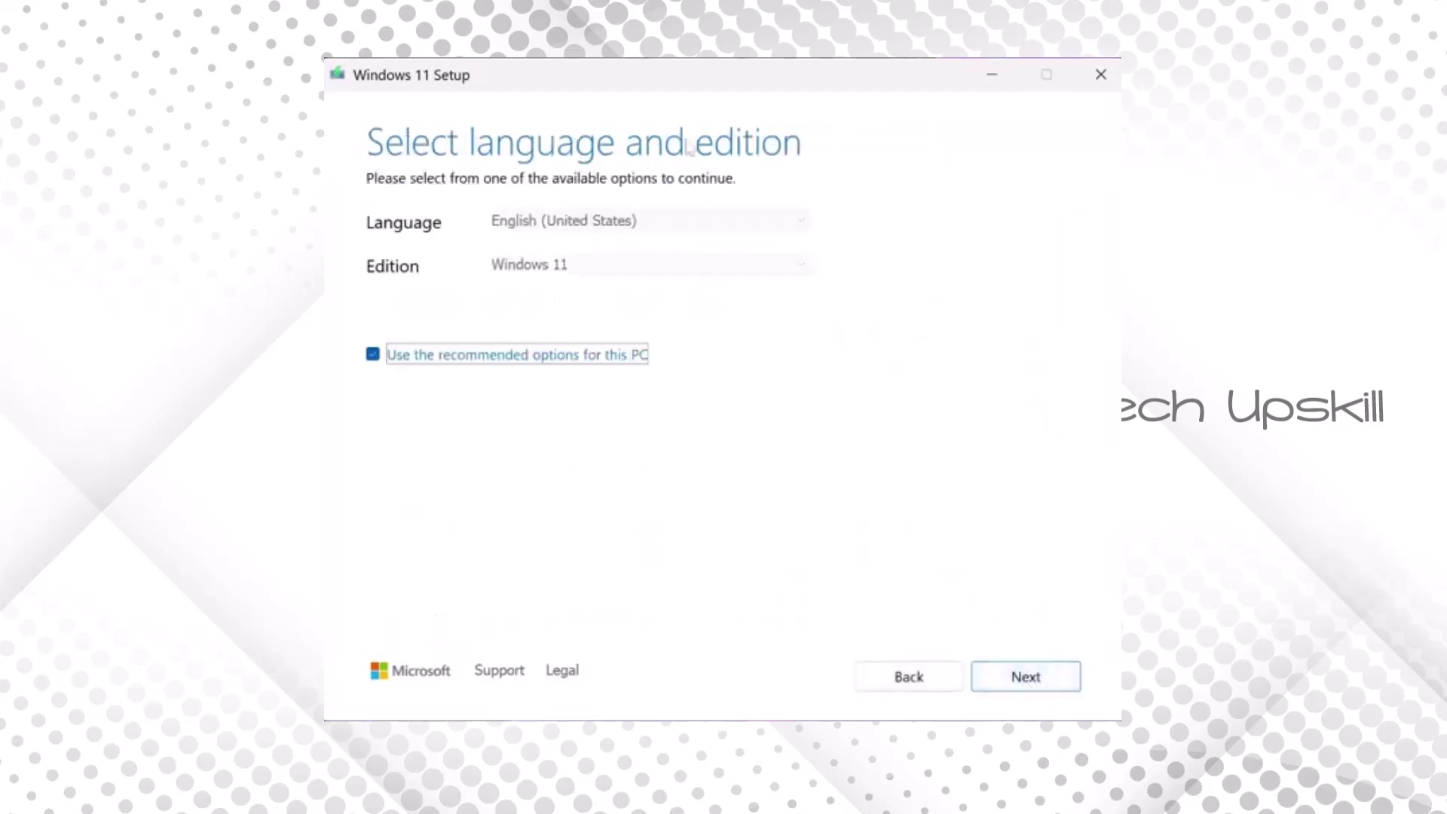
left_click(1011, 687)
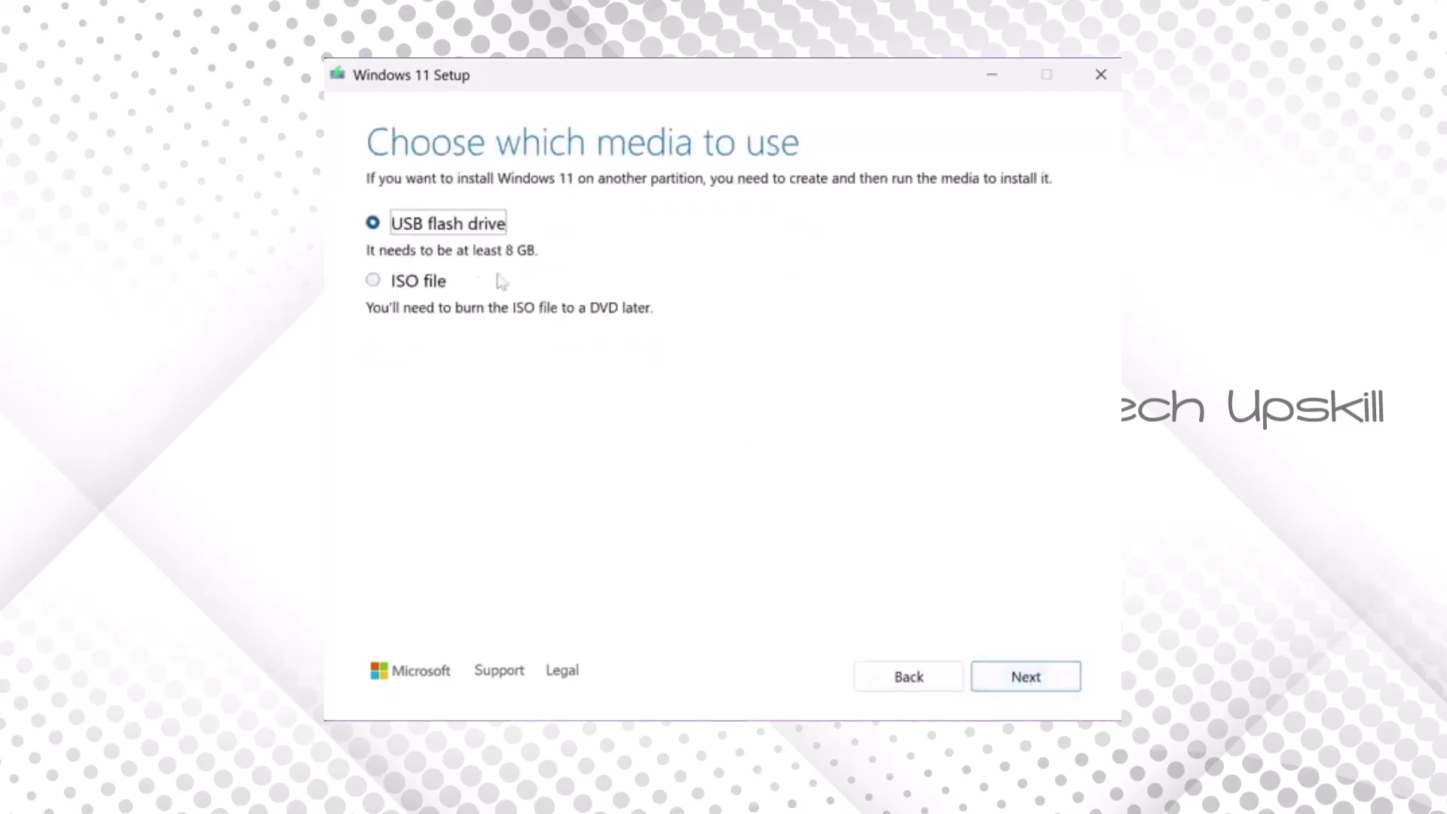
- Create the Windows 11 installation media as an ISO file and finish the media creation tool
left_click(407, 283)
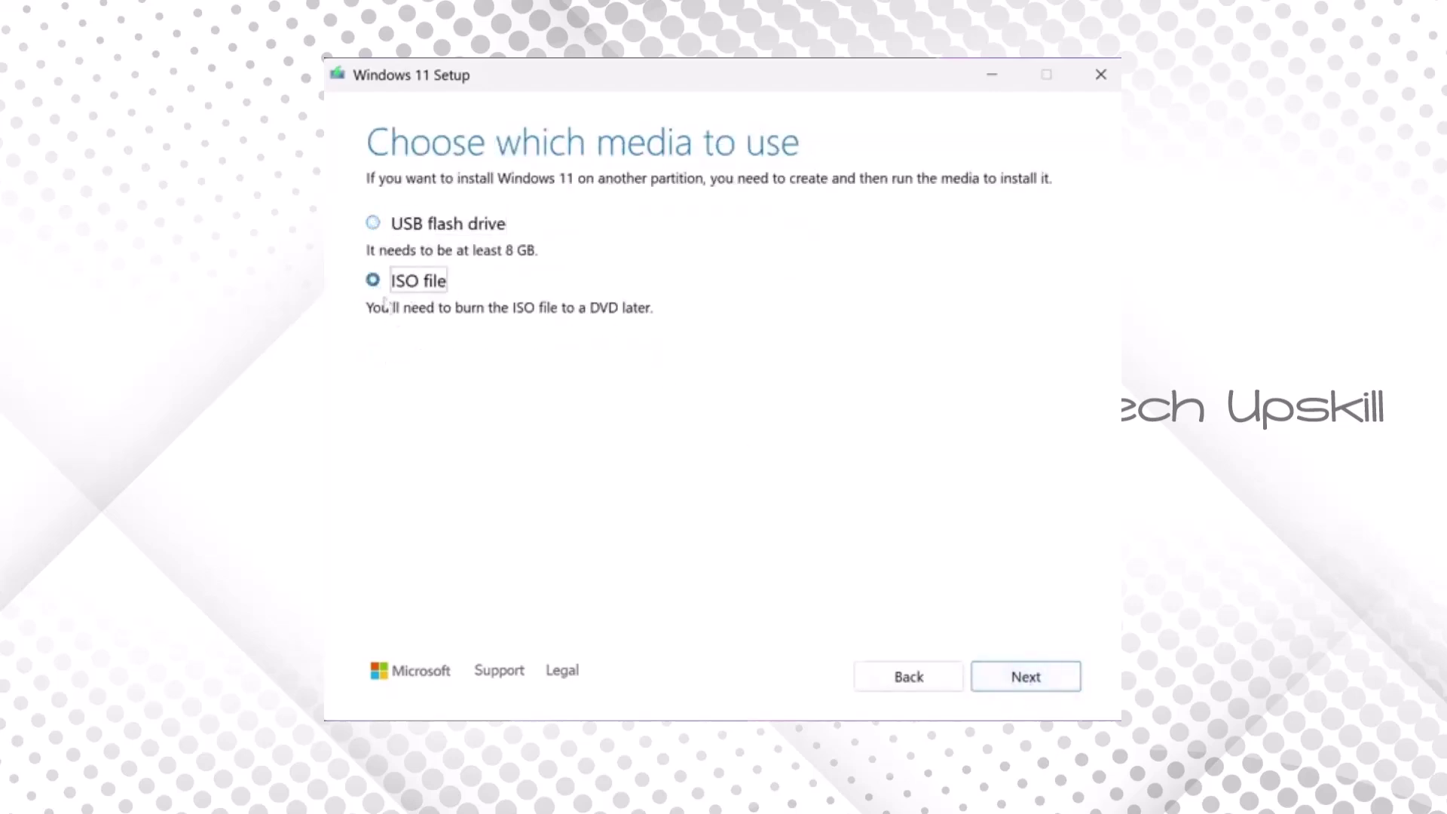
left_click(1023, 683)
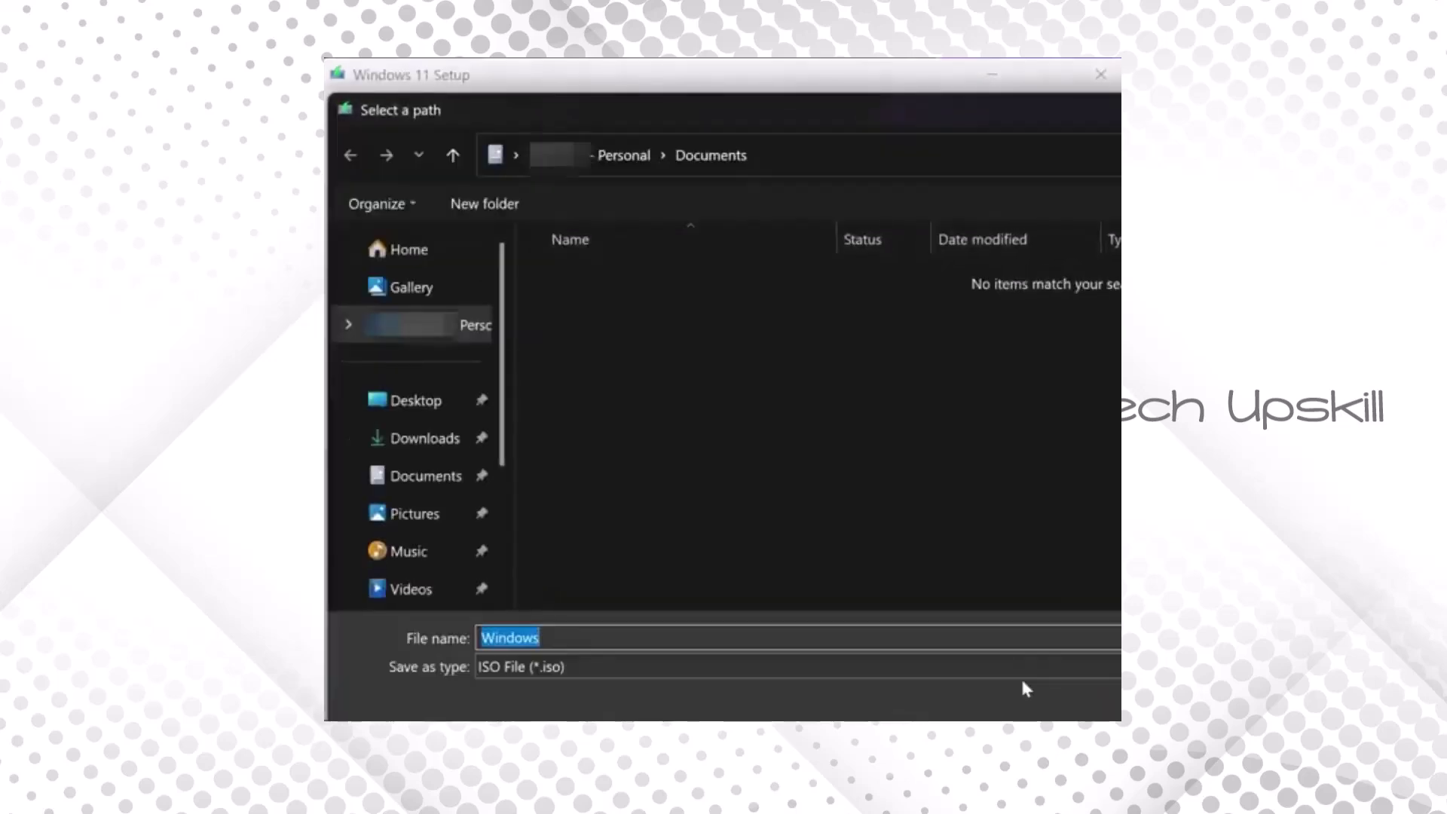
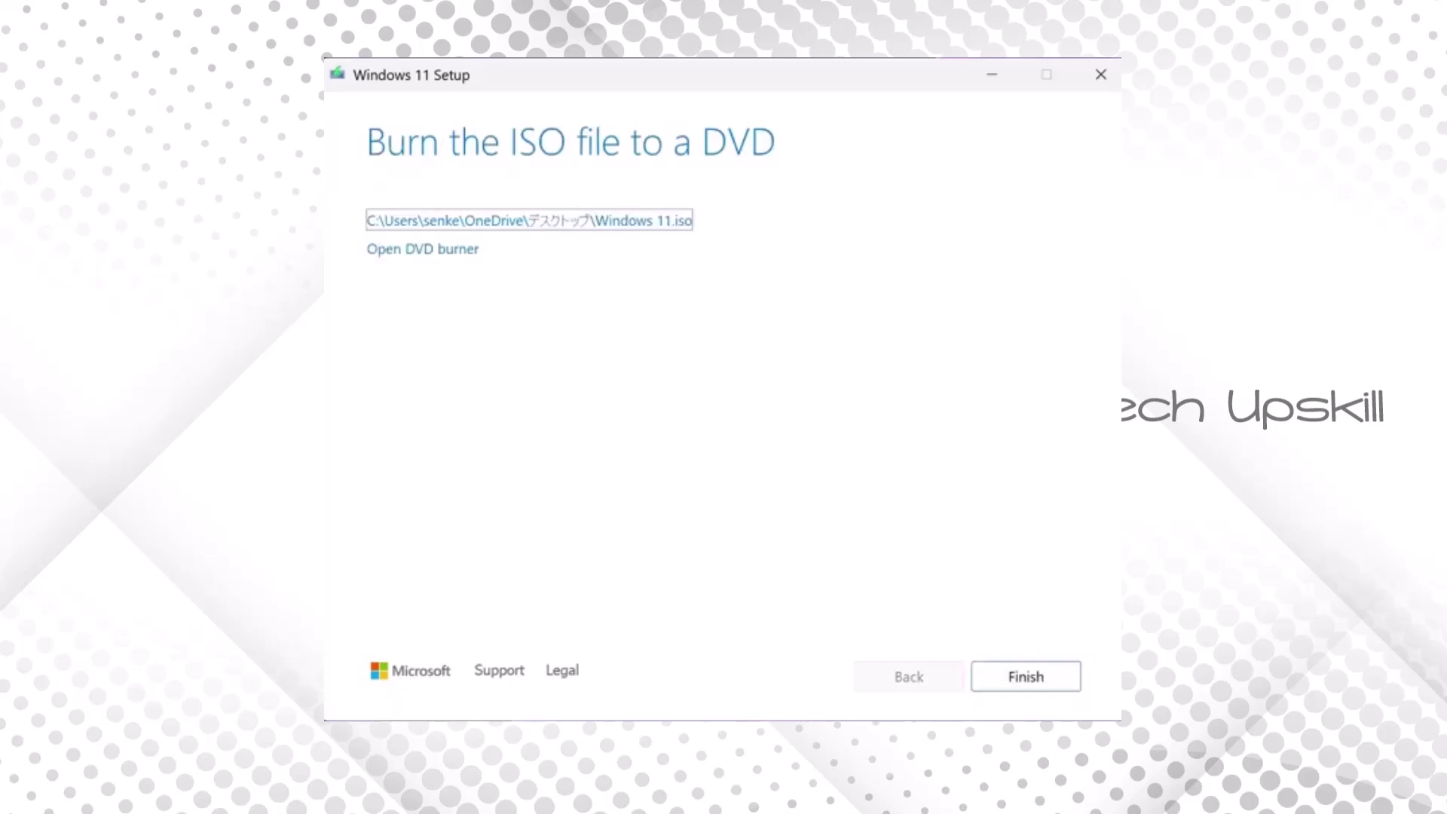
left_click(1064, 678)
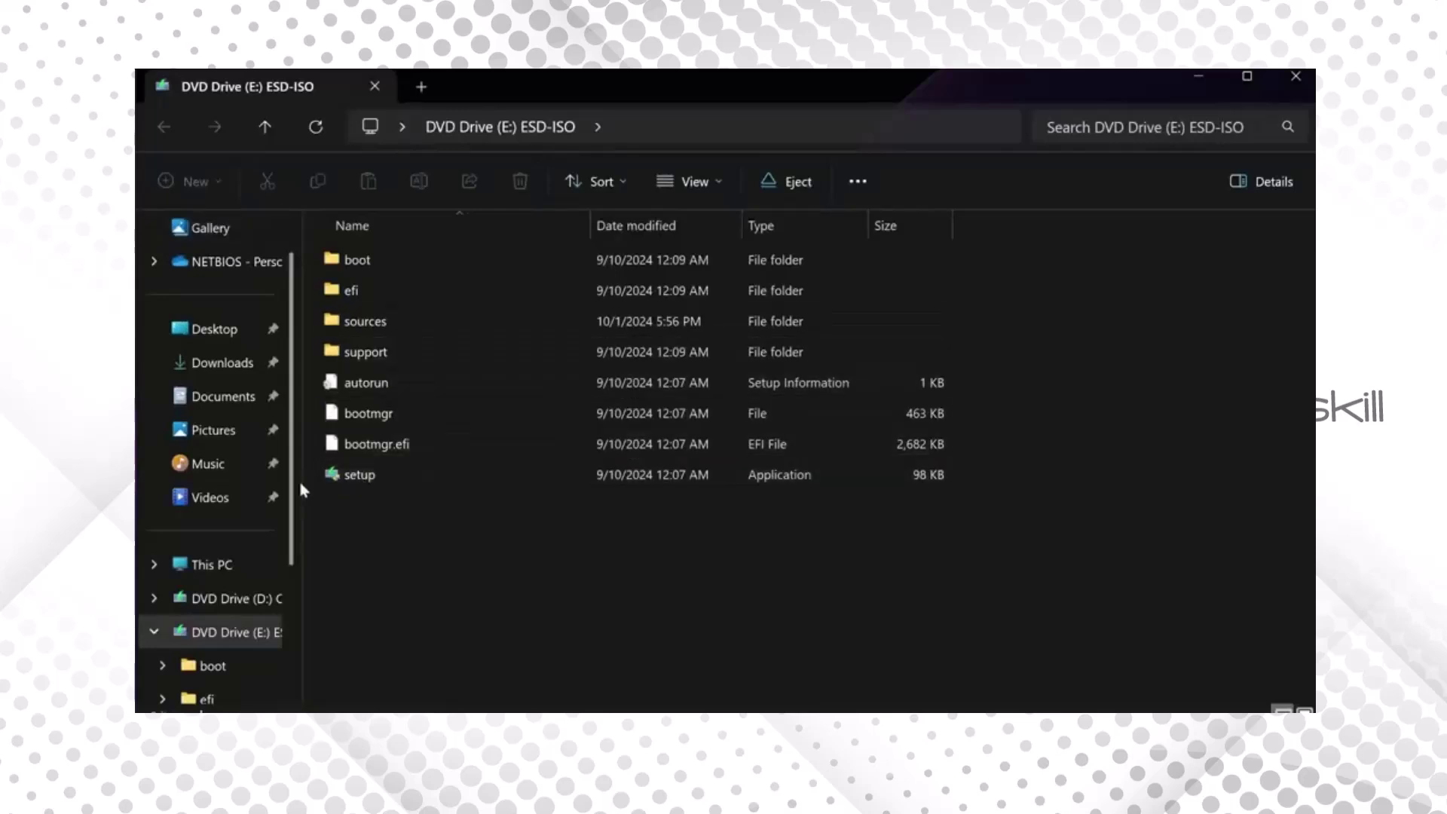
- Run setup from the ESD-ISO drive (E:), accept the license terms, and install Windows 11 Pro keeping personal files and apps
double_click(355, 477)
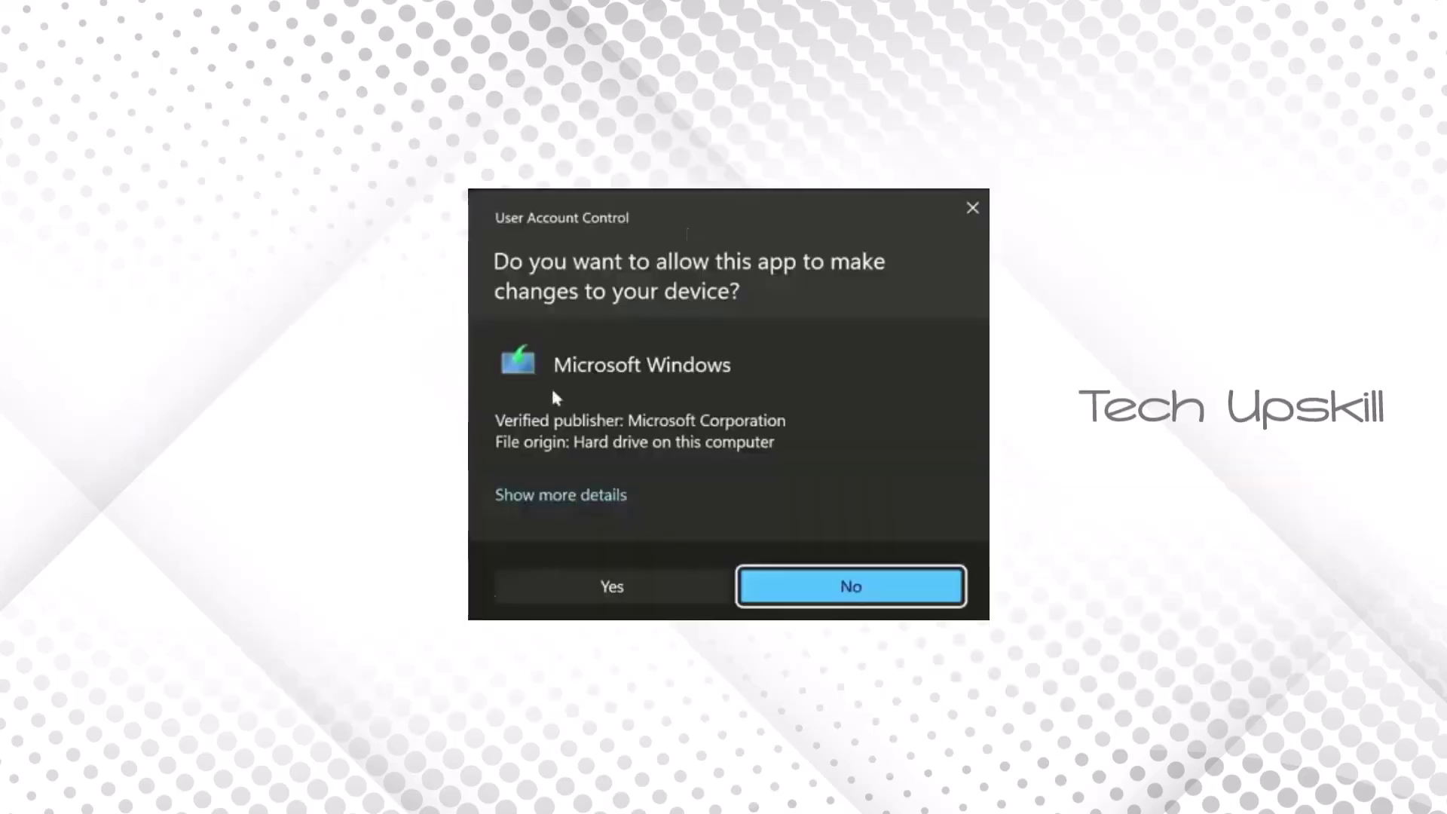
left_click(614, 588)
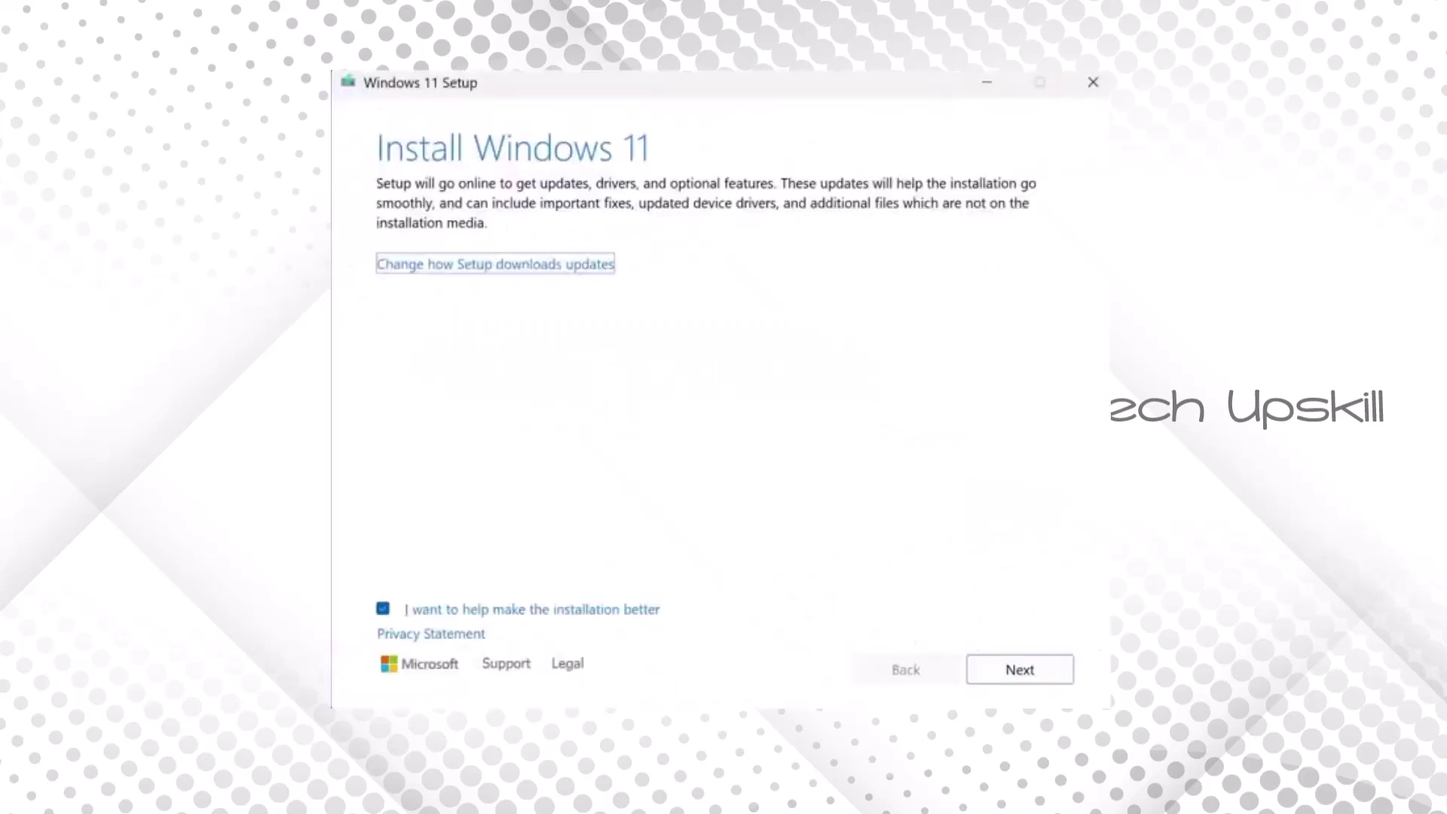
left_click(1043, 687)
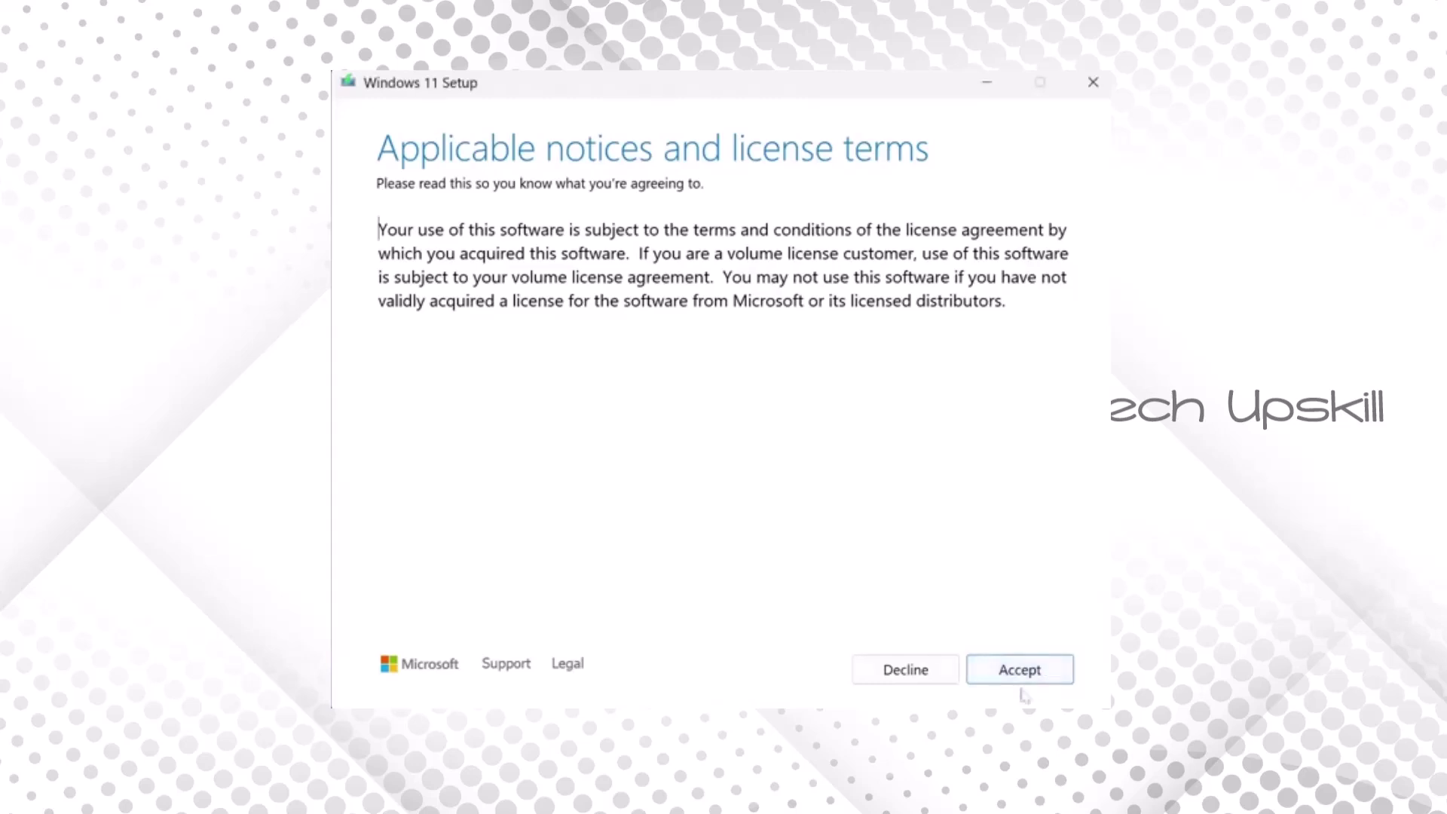
left_click(1039, 679)
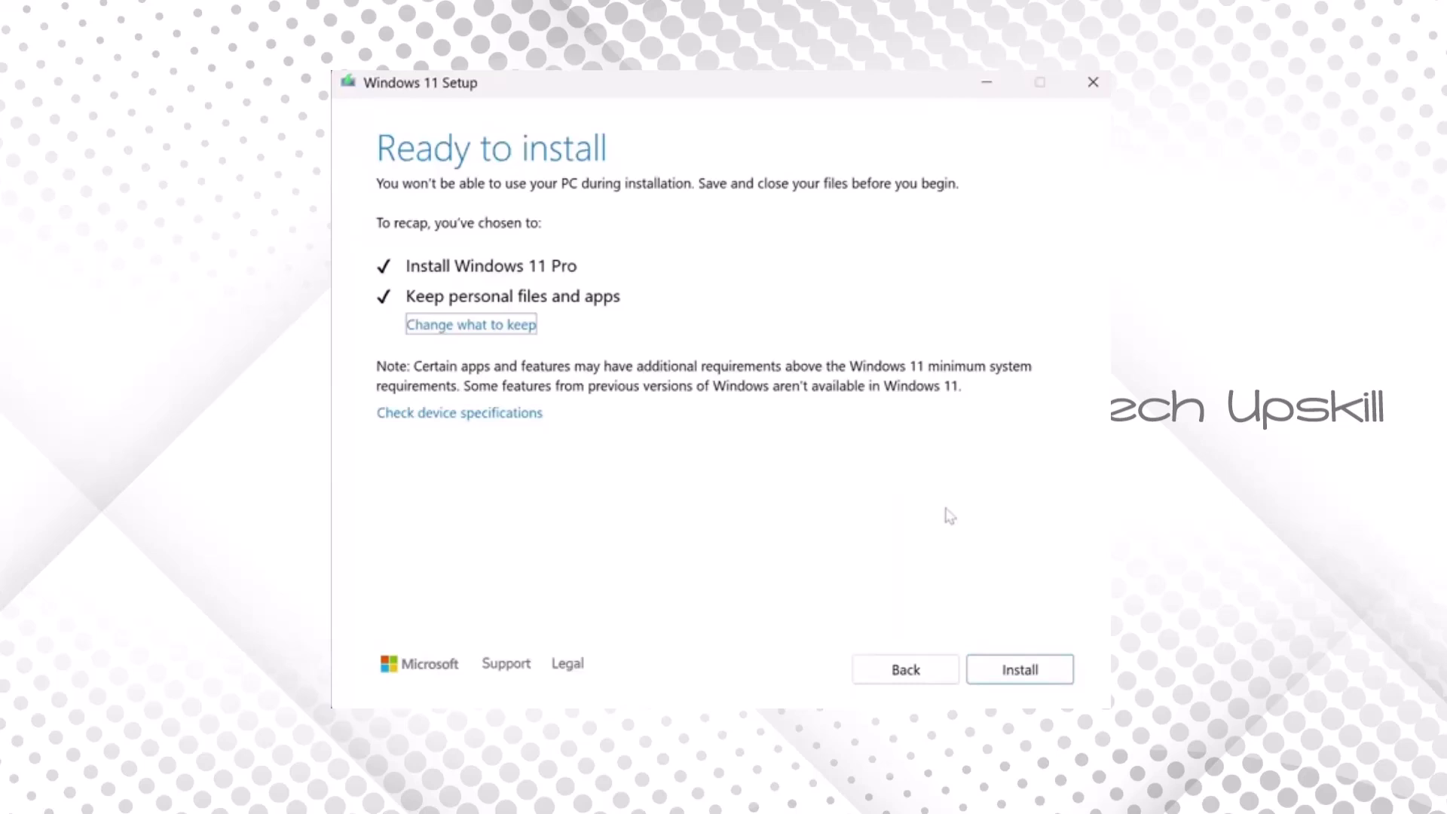
left_click(1020, 670)
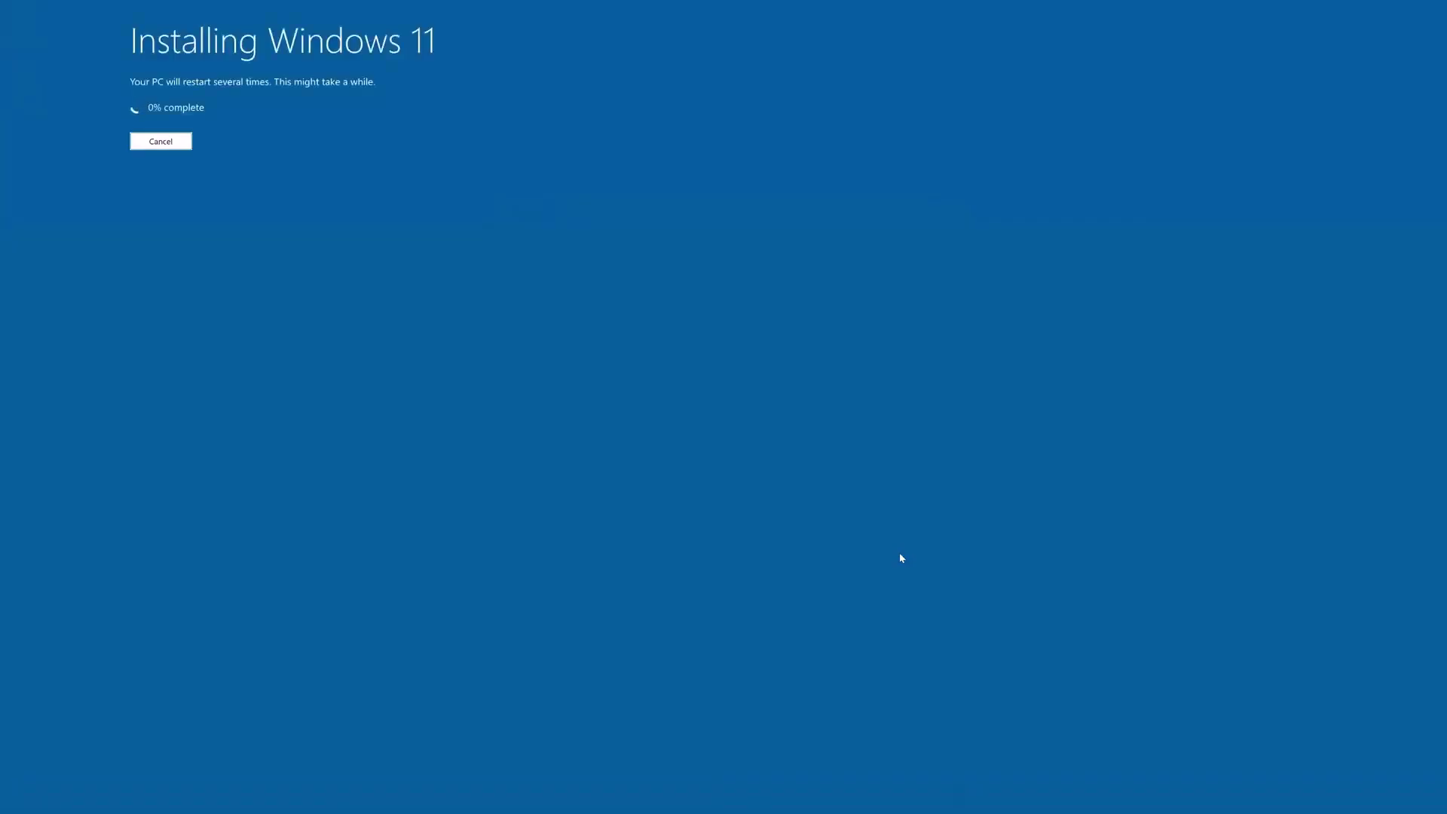